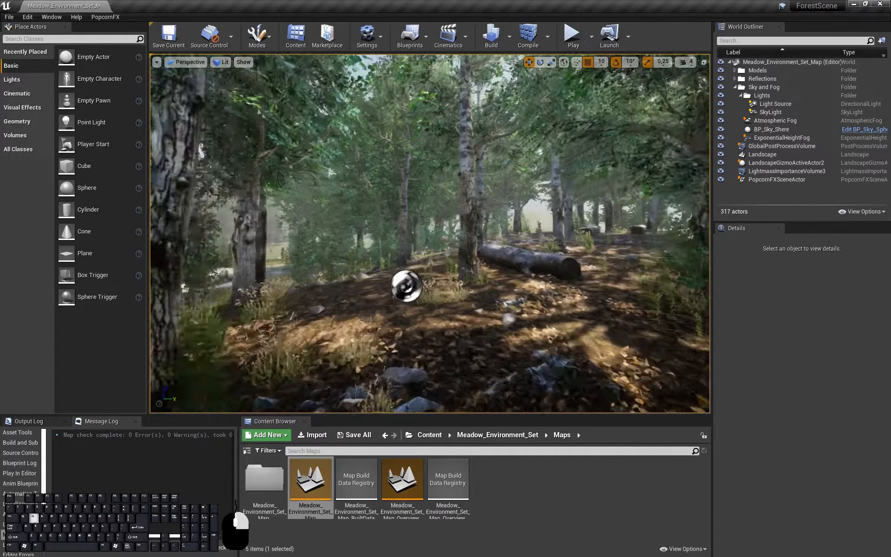
- Fly the camera through the forest and out to the fenced meadow path to examine the Meadow_Environment_Set_Map level
key(w)
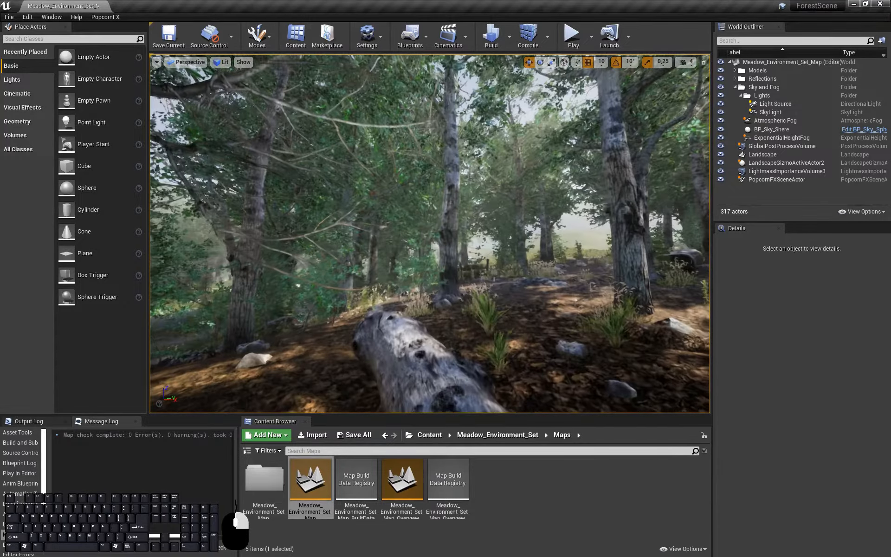
key(s)
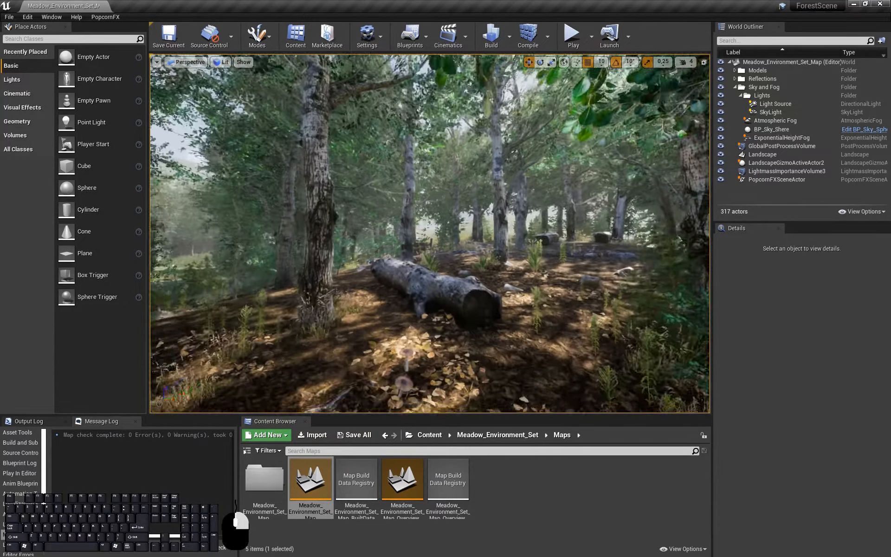
key(w)
key(a)
right_drag(430, 233, 471, 250)
key(d)
key(d)
key(a)
key(d)
key(w)
key(w)
key(s)
key(a)
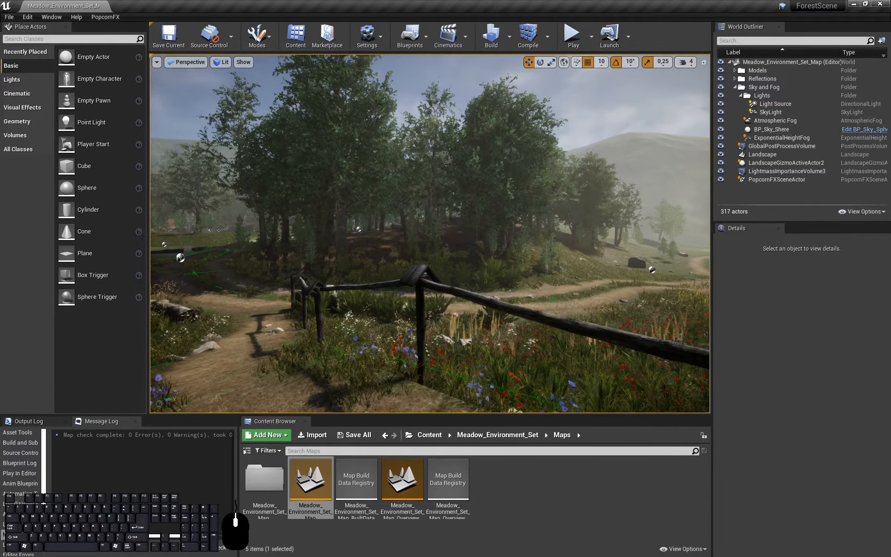
- Switch to the browser and open the Plugin installation page for the UE4 plugin in the PopcornFX v2.6 documentation
key(alt+Tab)
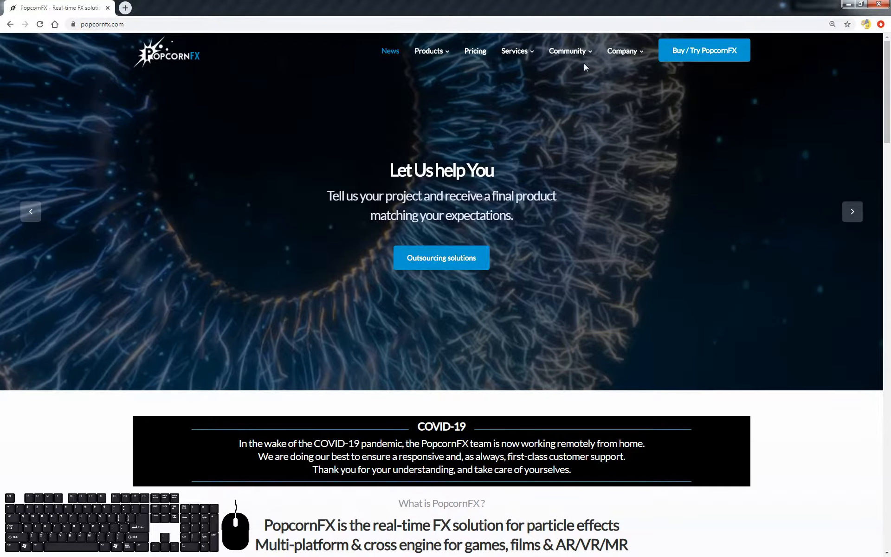
mouse_move(584, 65)
click(583, 85)
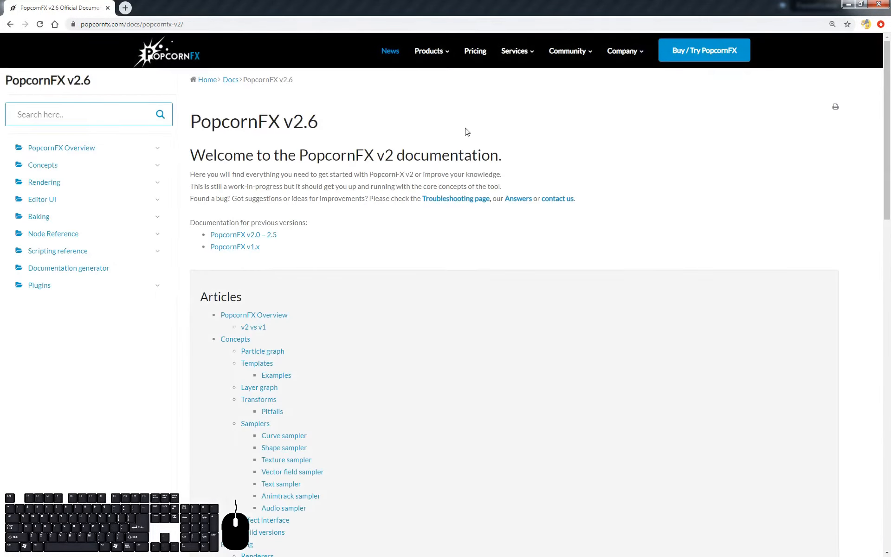
mouse_move(554, 64)
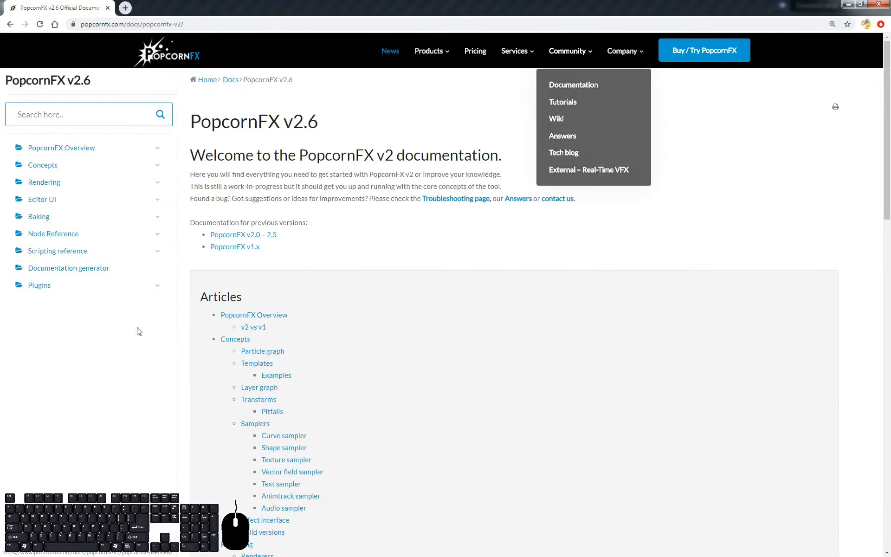
click(39, 286)
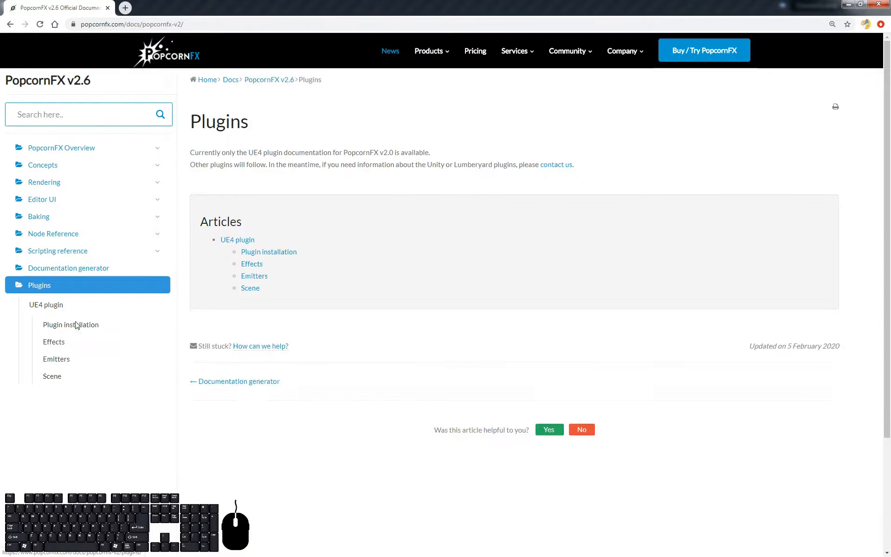
click(52, 307)
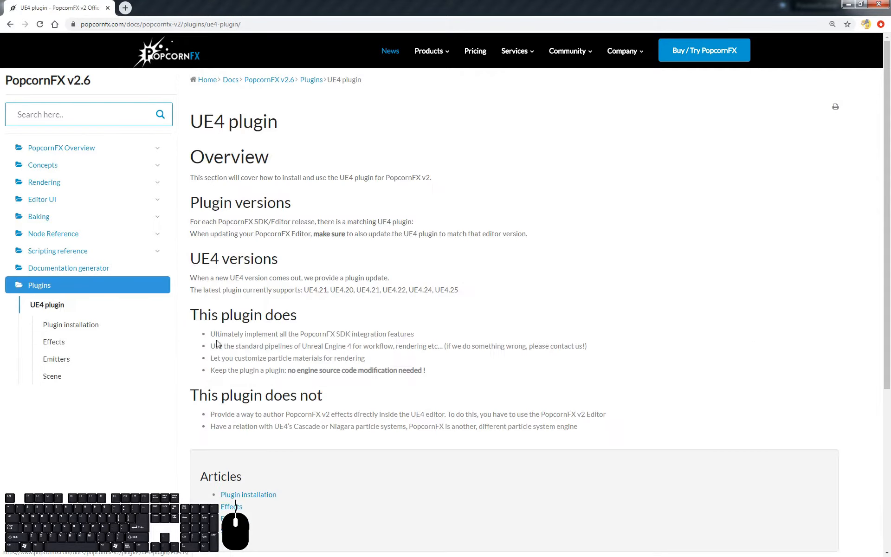
click(70, 327)
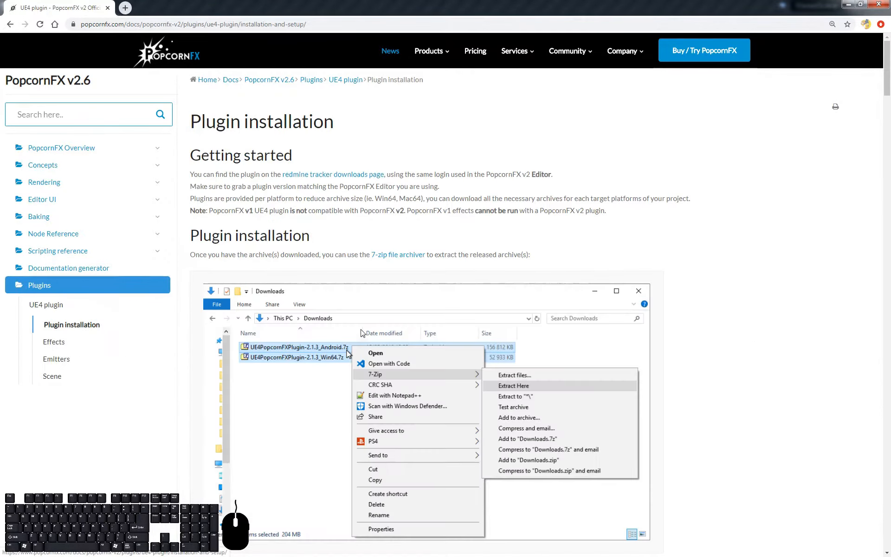
- Read through the UE4 plugin installation guide, from extracting the archives to verifying the plugin in the editor
scroll(576, 195, down, 20)
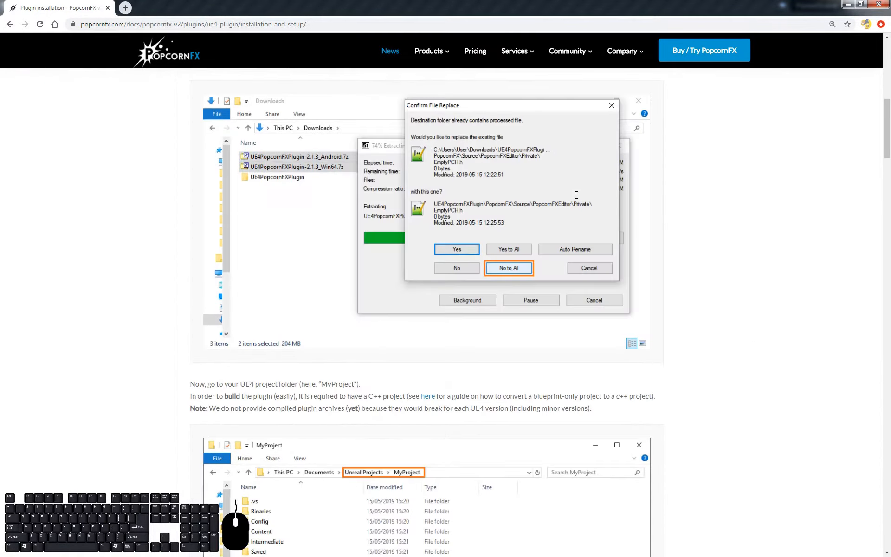
scroll(667, 280, up, 12)
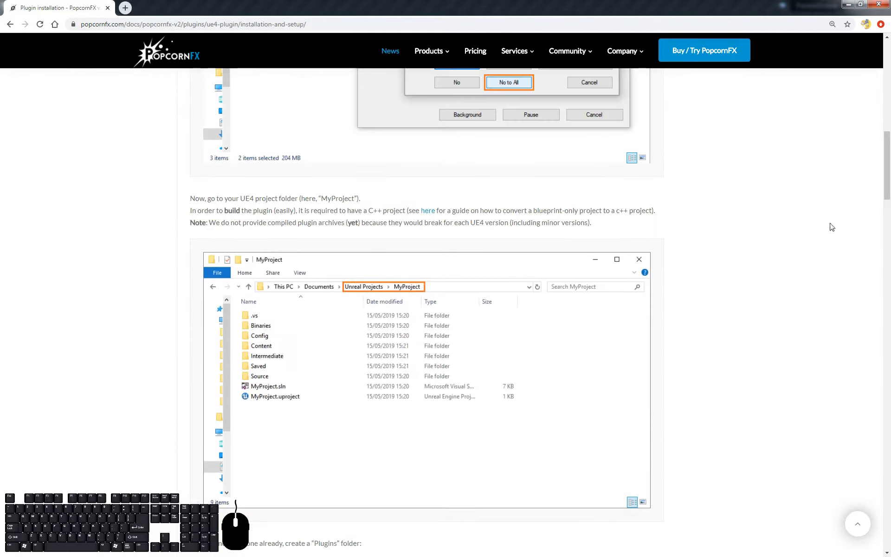
scroll(831, 207, down, 17)
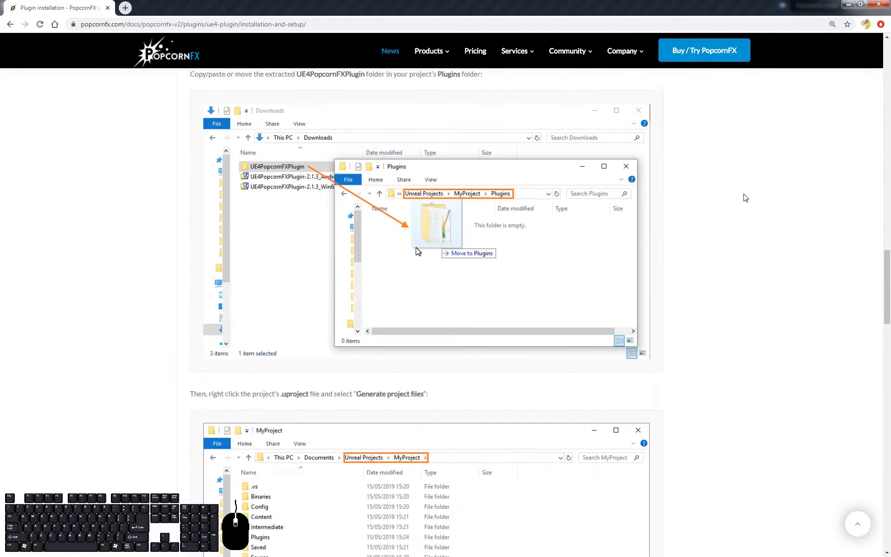
scroll(743, 195, down, 11)
scroll(715, 274, down, 7)
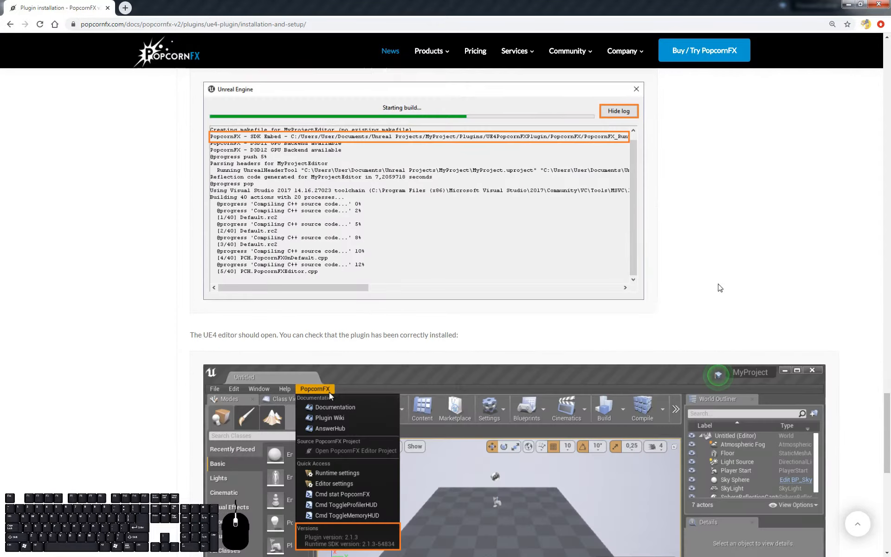
scroll(710, 279, up, 20)
scroll(705, 271, up, 10)
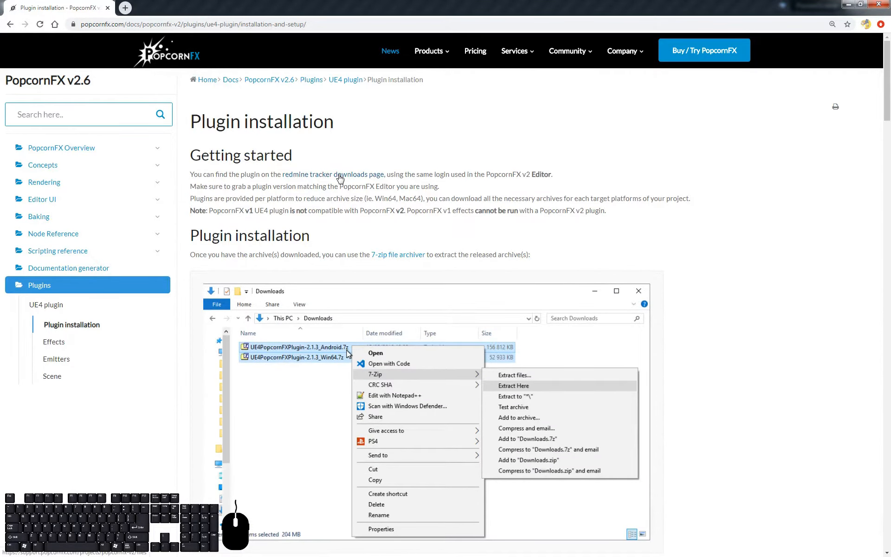
- Open the redmine tracker downloads page in a separate tab to view its login form, and return to the installation guide
middle_click(340, 178)
click(172, 8)
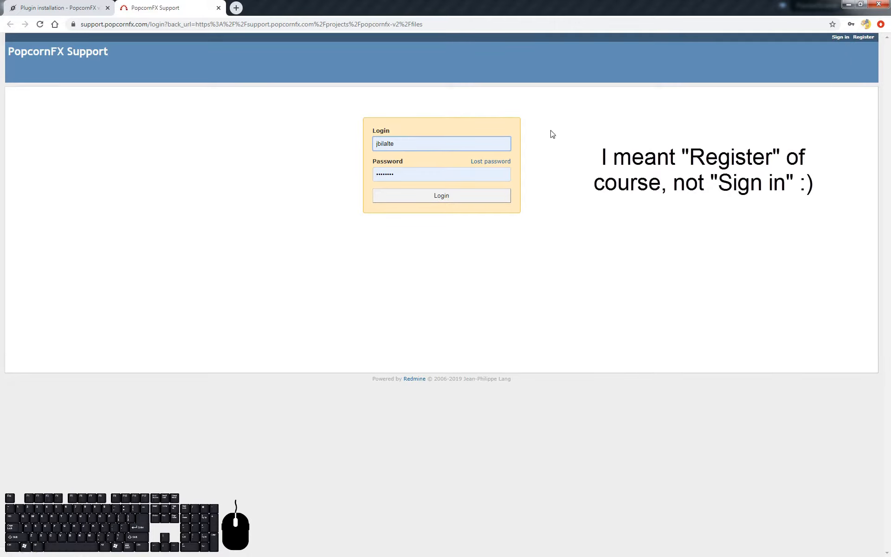
click(72, 9)
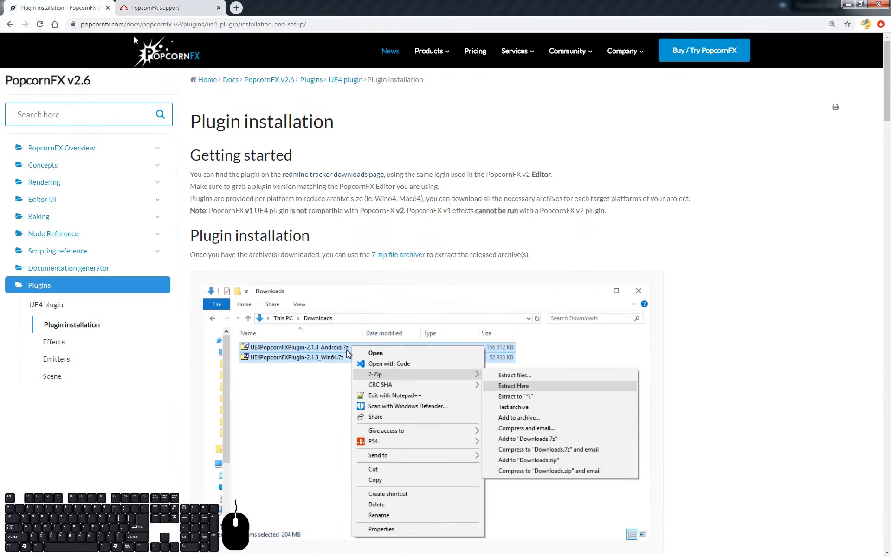
- Return to Unreal Editor and review the PopcornFX plugin's quick-access commands and version information
click(849, 6)
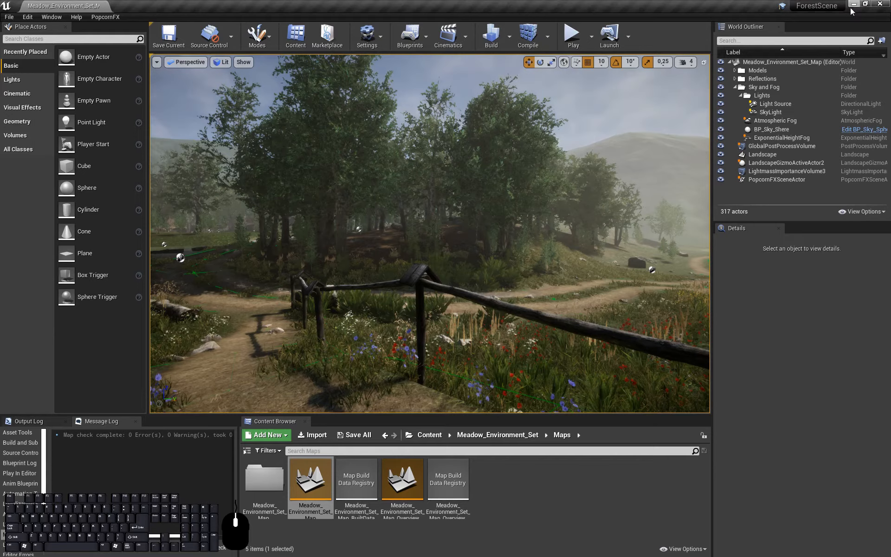
click(105, 17)
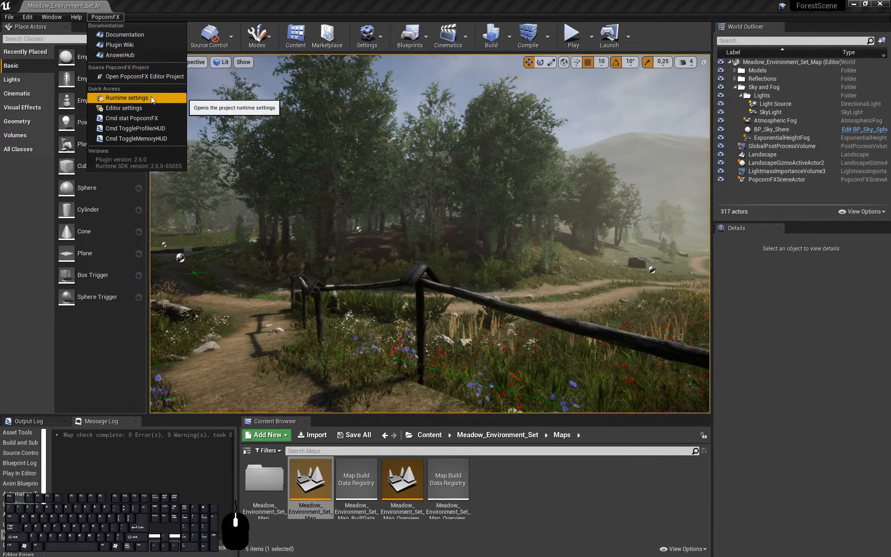
click(514, 230)
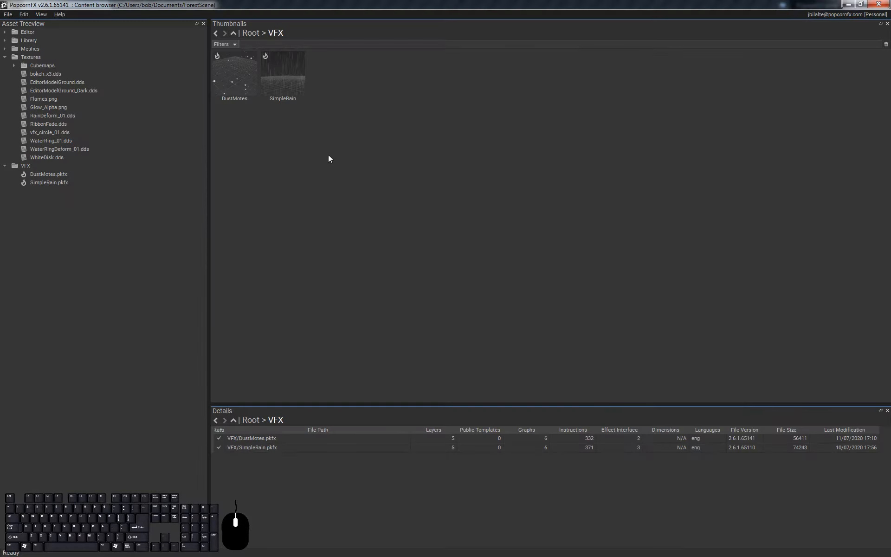
- In the PopcornFX editor, open the DustMotes effect from the VFX folder and enter its Dust behavior layer
click(233, 74)
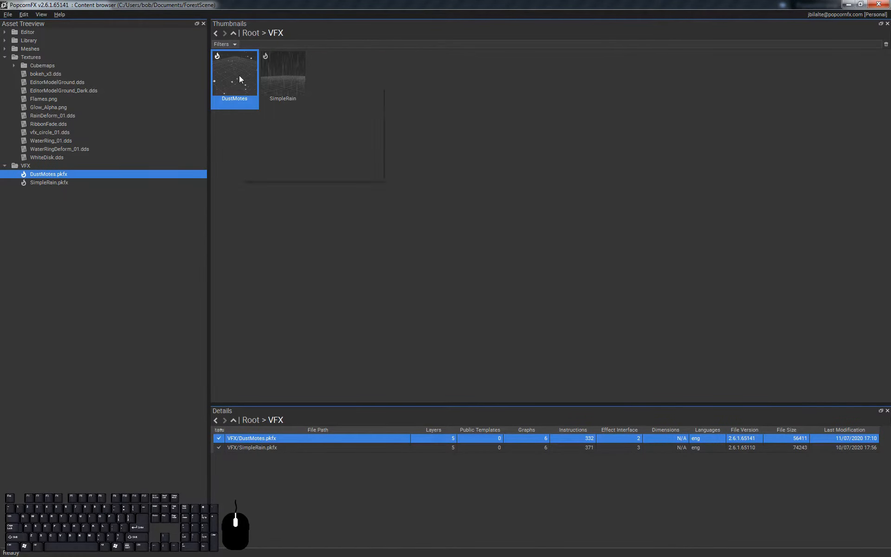
double_click(235, 62)
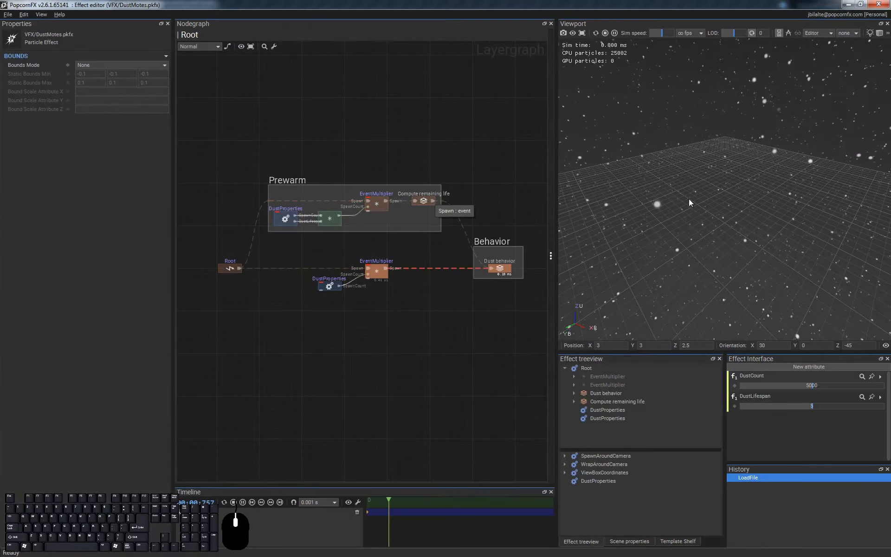
middle_drag(512, 309, 464, 318)
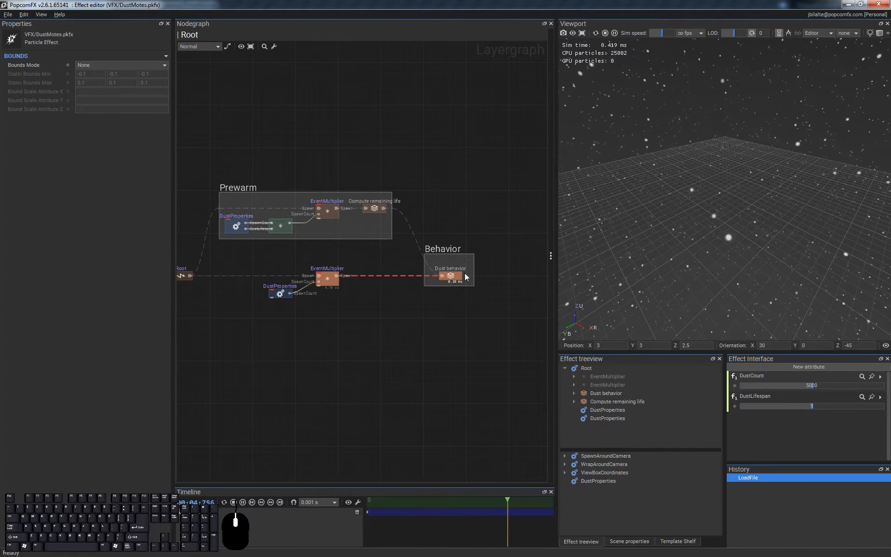
double_click(448, 277)
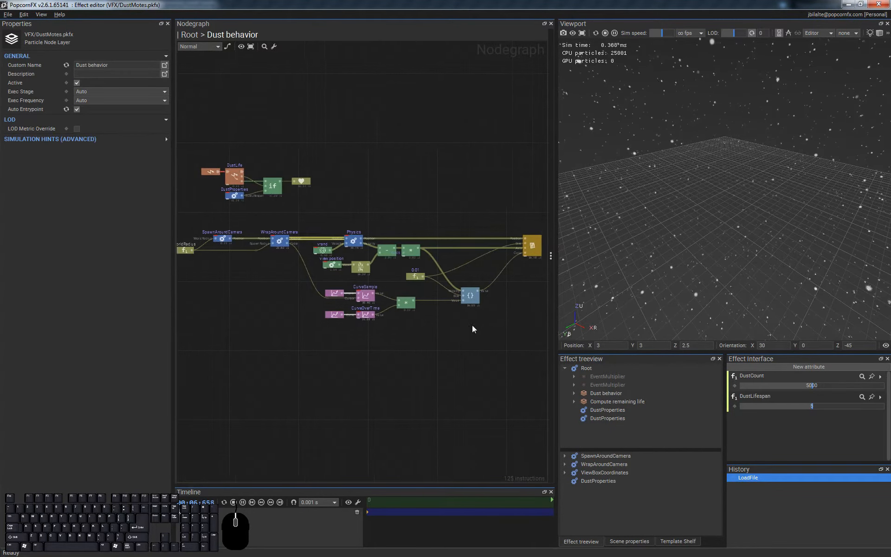
scroll(464, 291, up, 3)
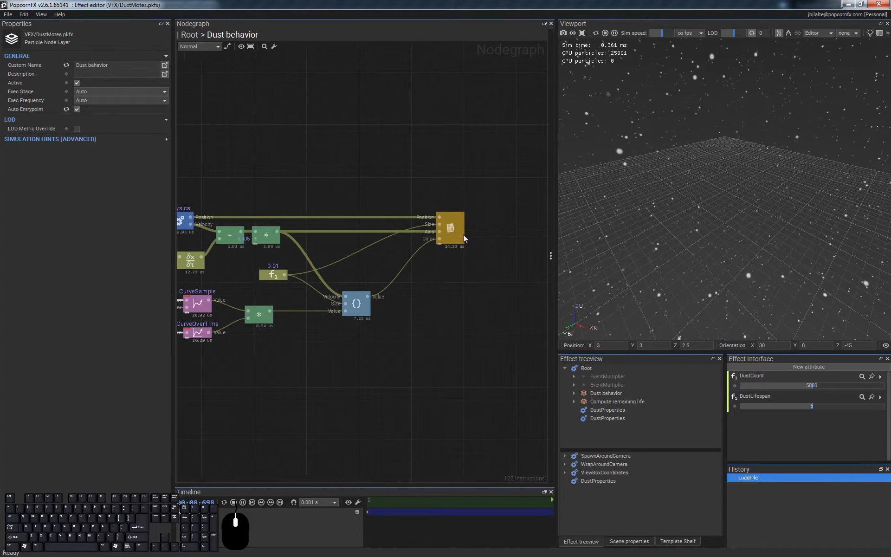
- Move the preview camera through the dust particles to examine the effect up close
key(s)
right_drag(766, 229, 731, 172)
key(w)
key(w)
key(shift+s)
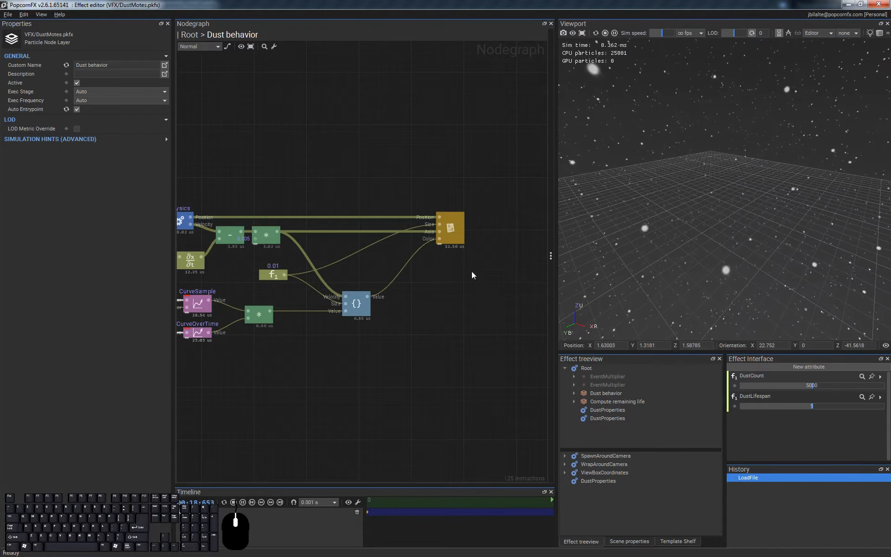
- Examine the billboard renderer's properties, its Color input and the available Transparent type options in the Dust behavior graph
click(451, 222)
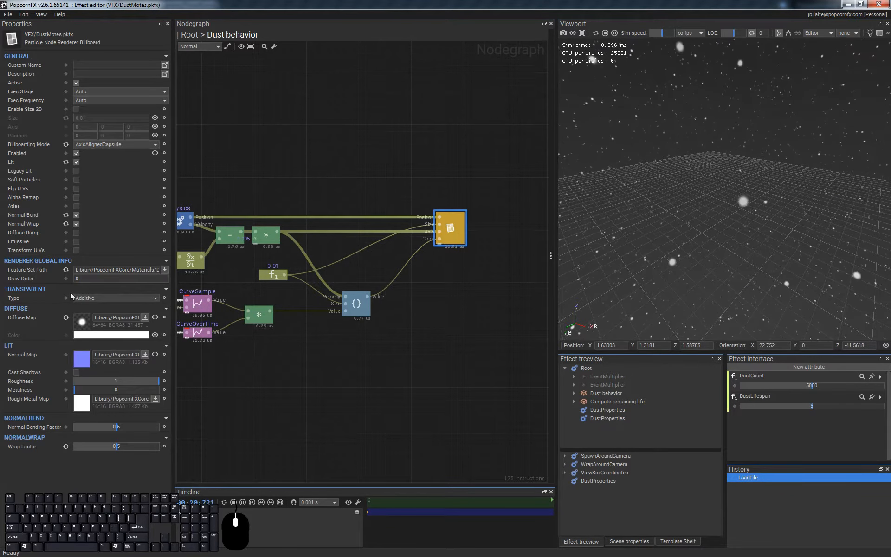
click(459, 290)
click(456, 232)
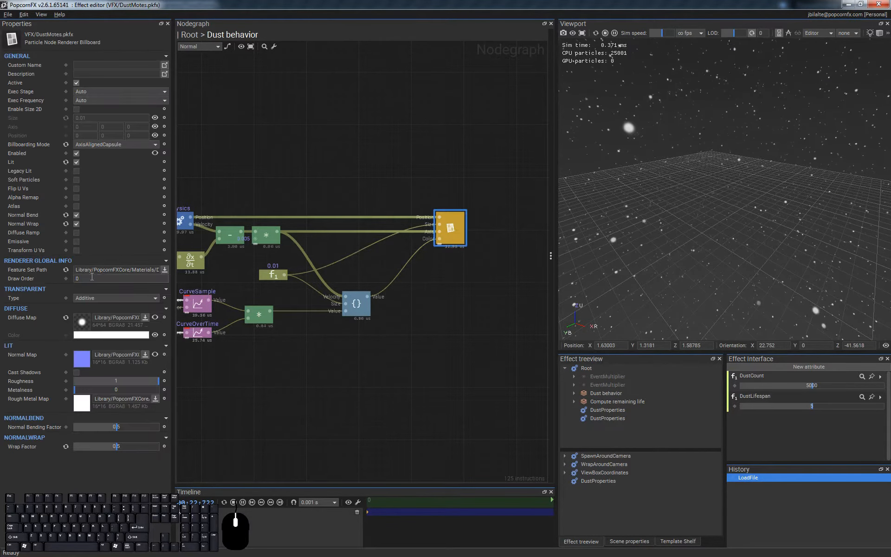
click(444, 302)
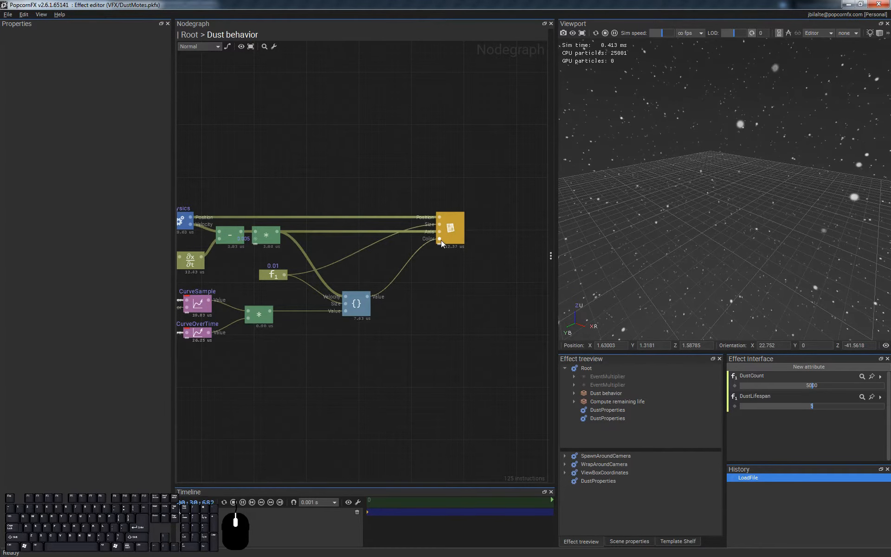
click(455, 265)
drag(455, 265, 452, 231)
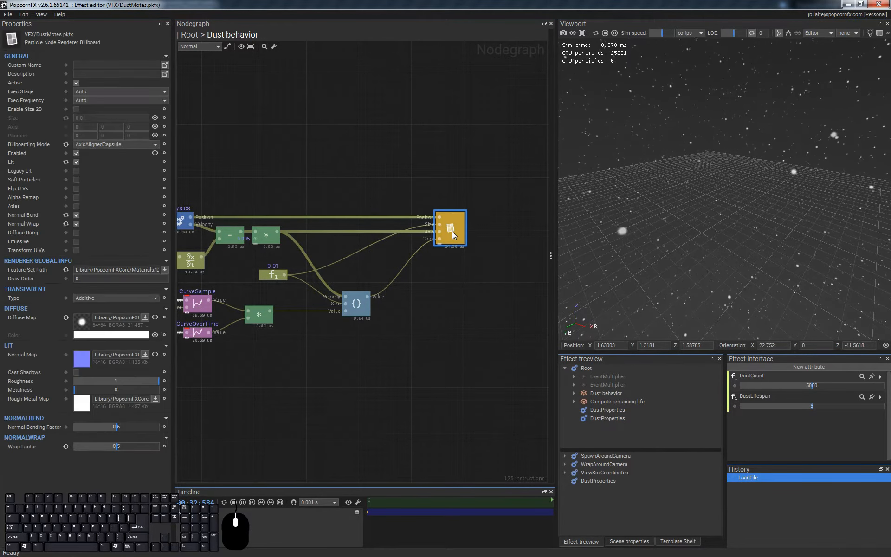
click(450, 270)
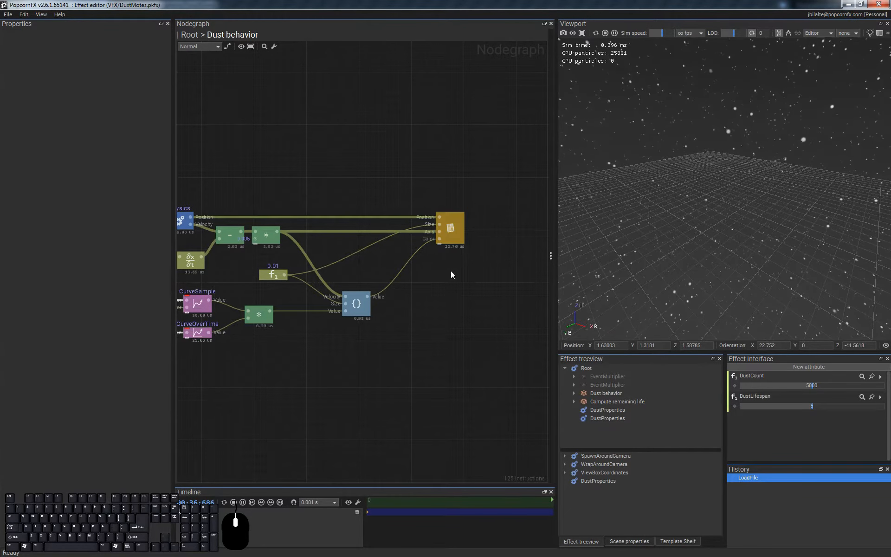
click(457, 227)
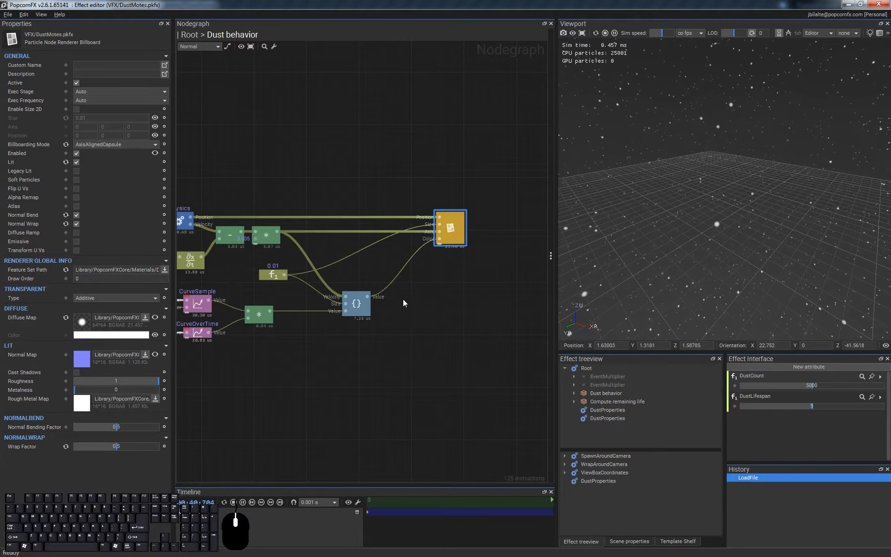
click(403, 300)
click(454, 233)
click(115, 298)
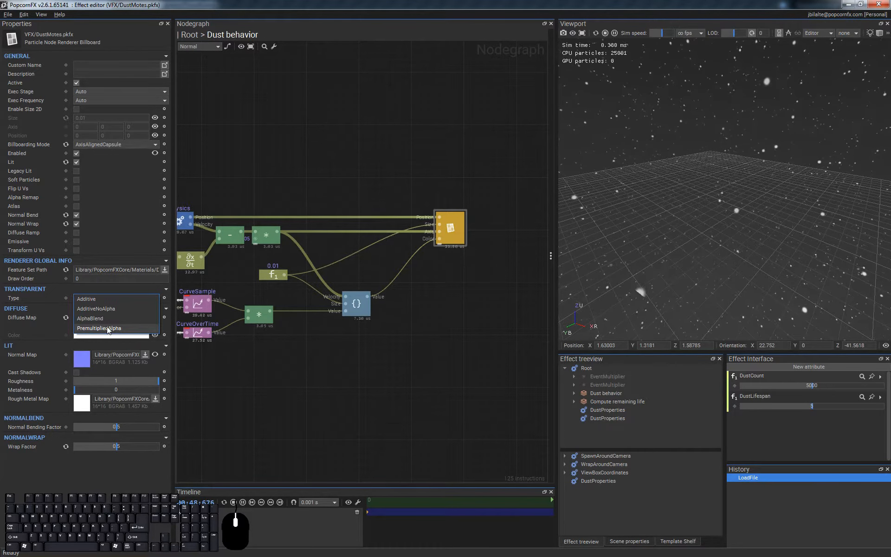
click(421, 299)
- Add a Color template node beside the script node and expose its Alpha Scale as an input pin
right_click(399, 292)
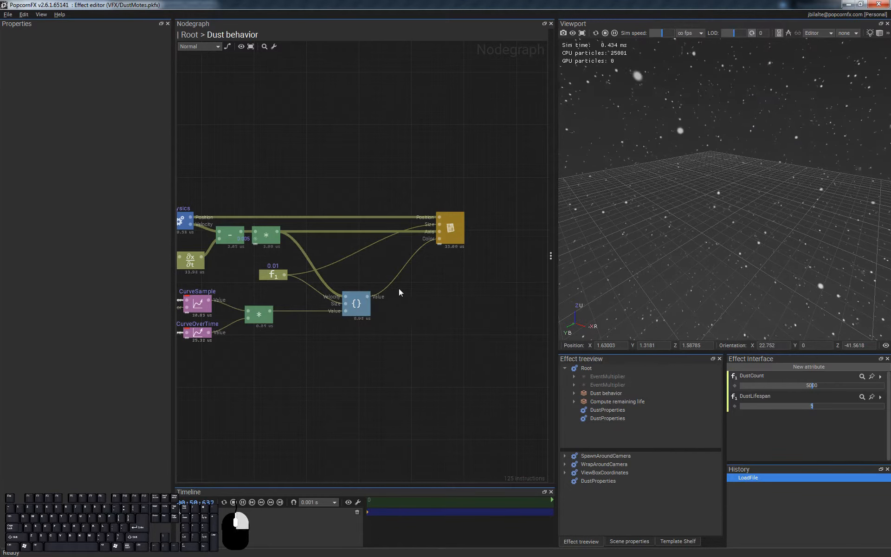
text(color)
key(Return)
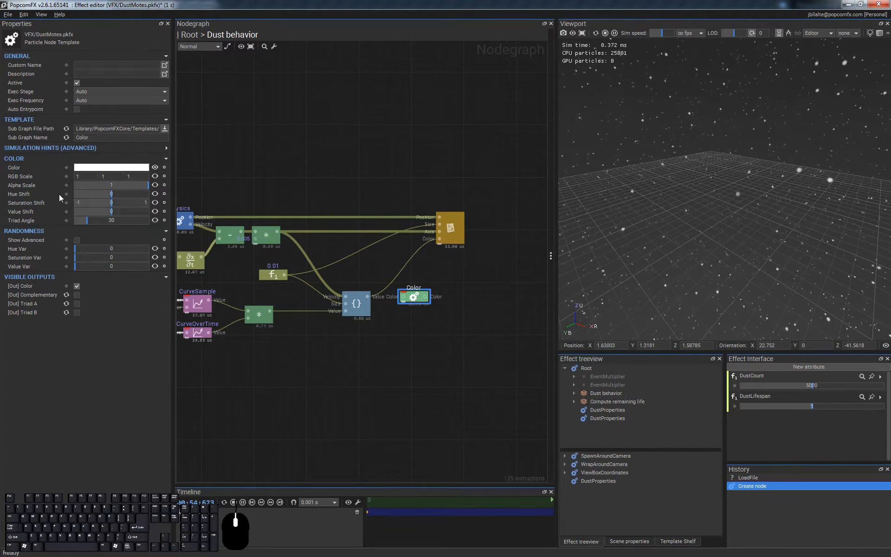
click(155, 185)
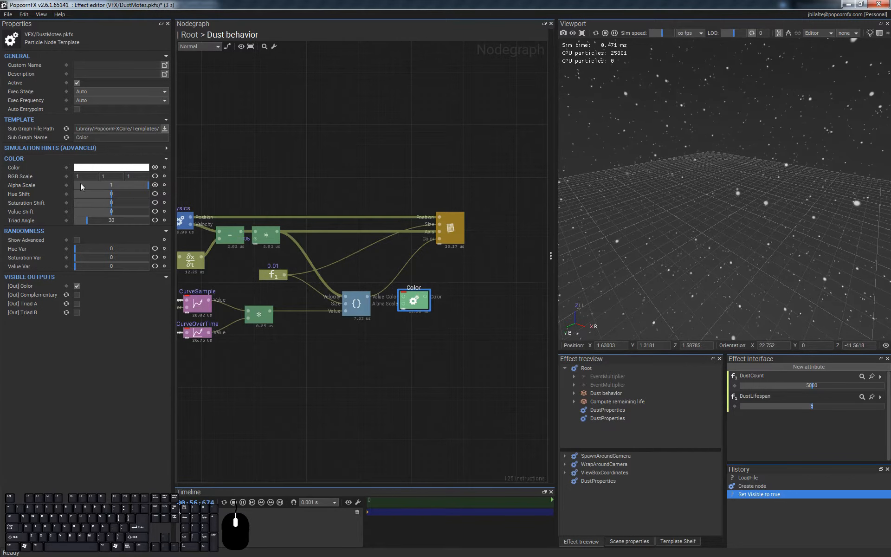
- Link the script node's Value to the Color node's Alpha Scale and the node's output to the billboard renderer's Color, and save the effect
click(411, 345)
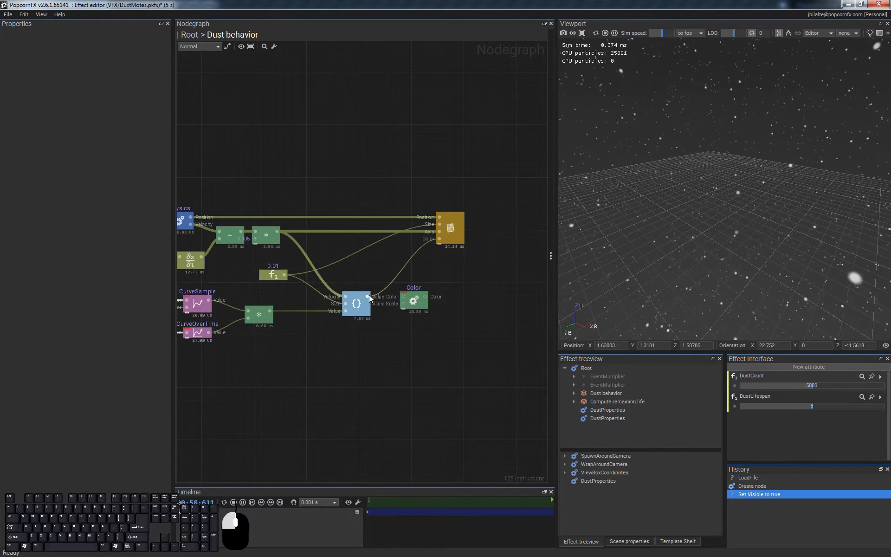
drag(403, 304, 440, 238)
key(shift+w)
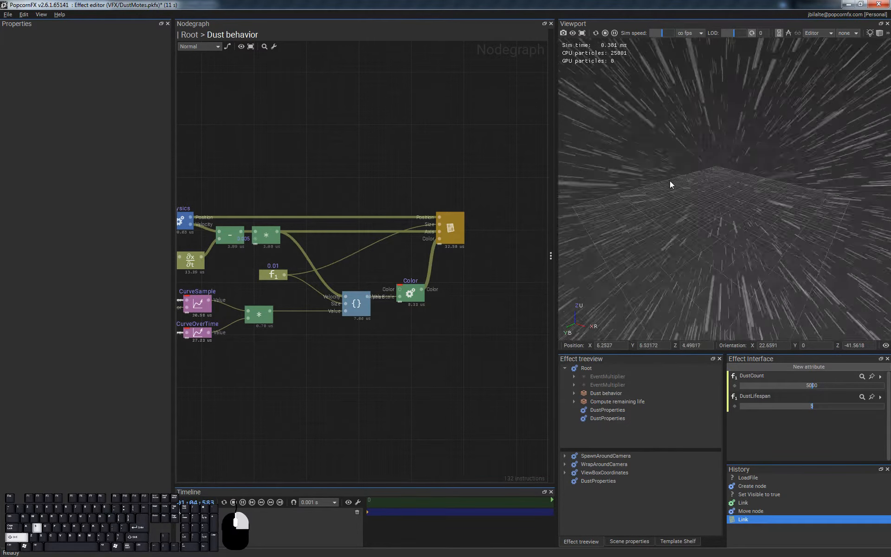
key(shift+w)
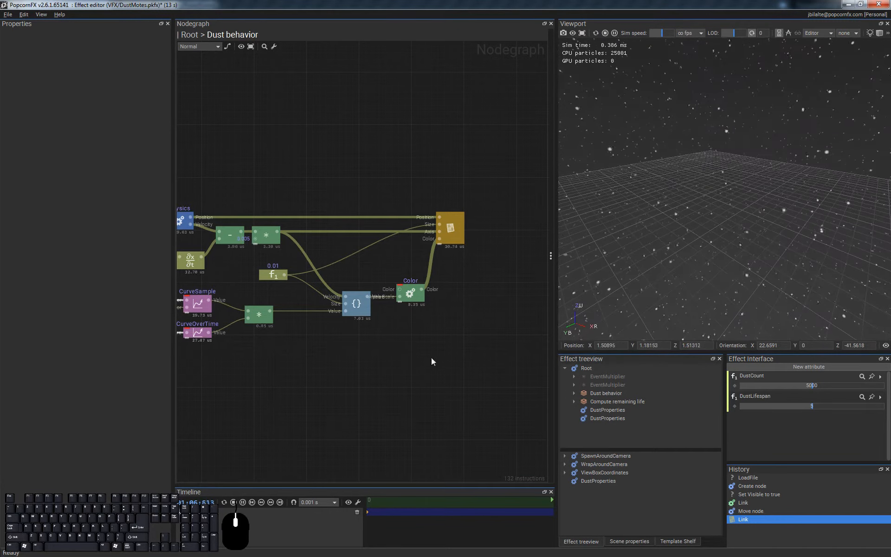
drag(408, 292, 400, 291)
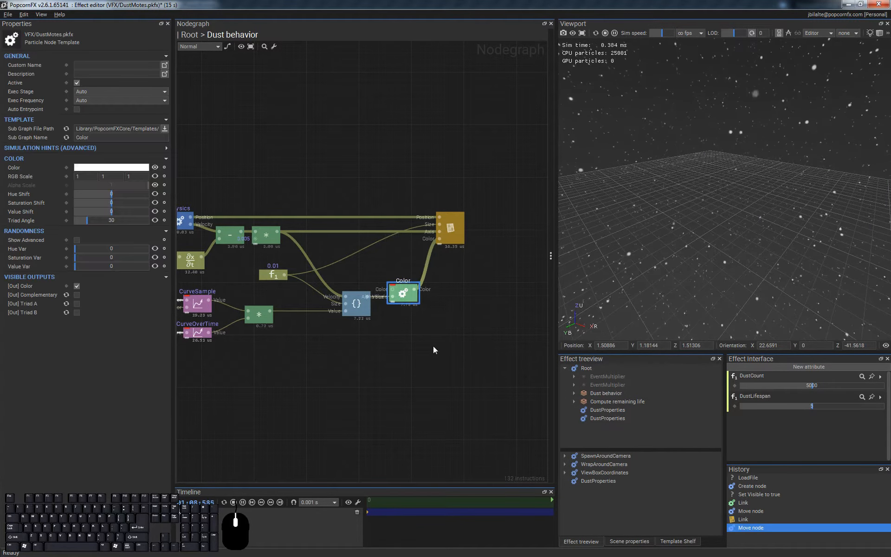
click(434, 346)
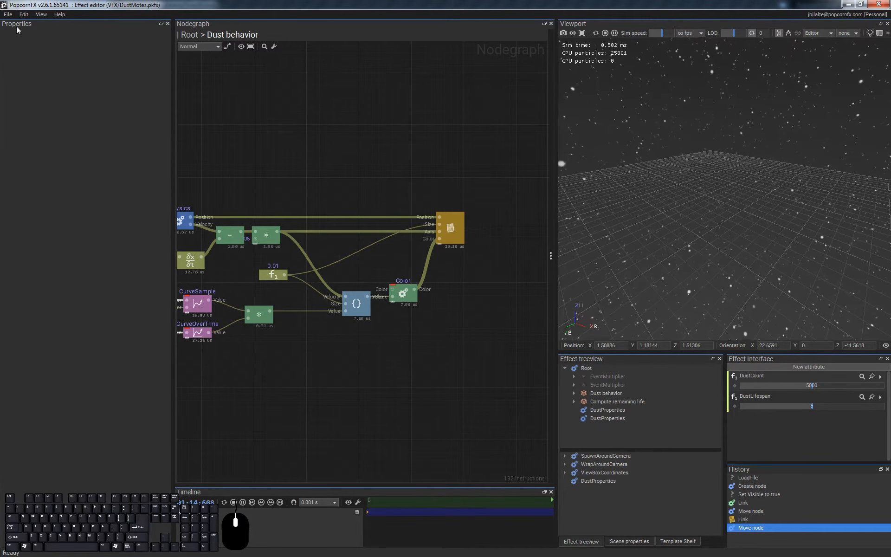
- Show the DustMotes effect in Explorer and import DustMotes.pkfx from there into the Maps content folder in Unreal Engine
click(8, 14)
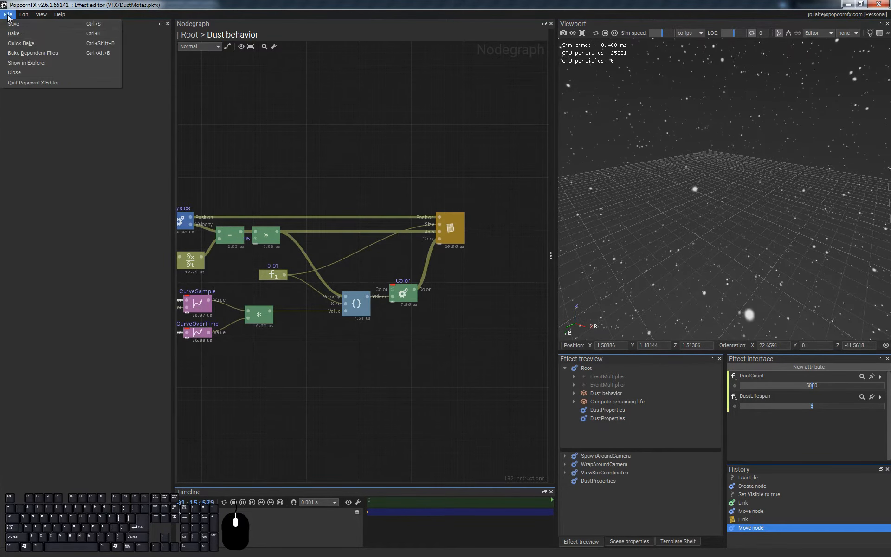
click(46, 63)
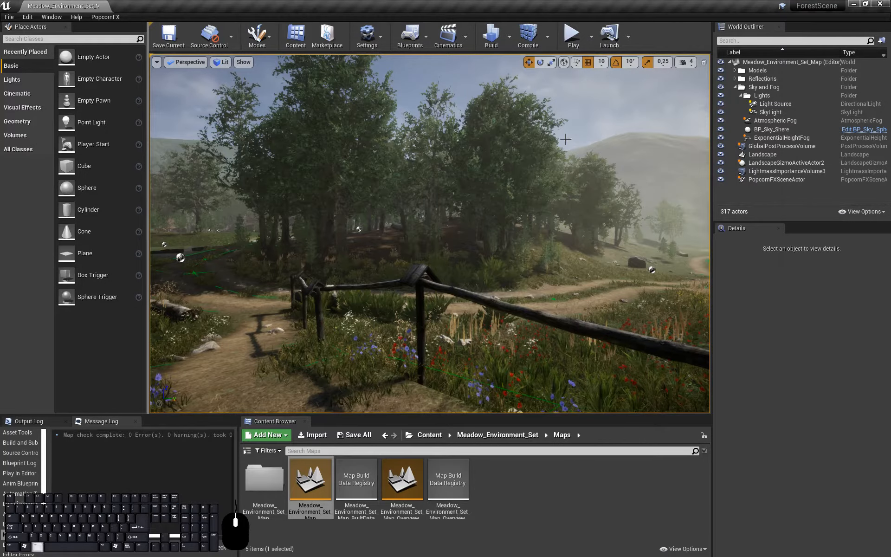
key(alt+Tab)
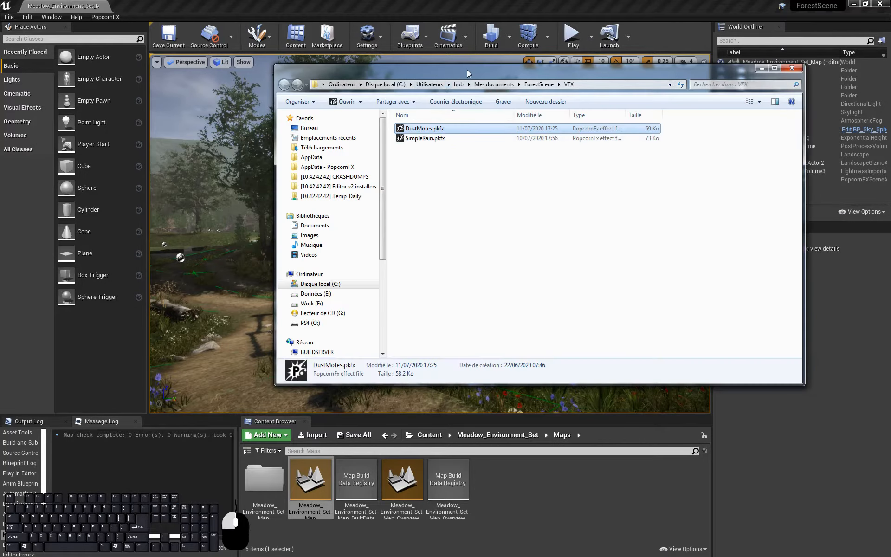
drag(467, 73, 526, 70)
drag(485, 125, 494, 500)
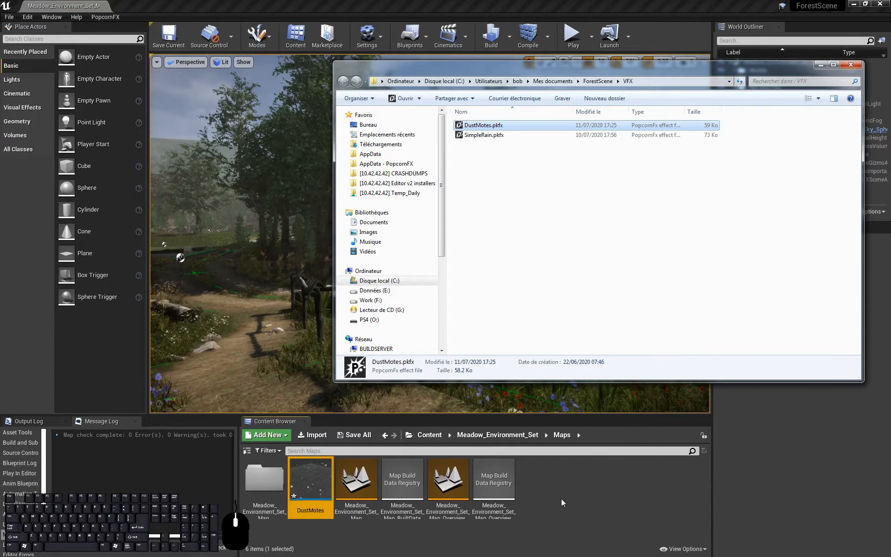
click(542, 478)
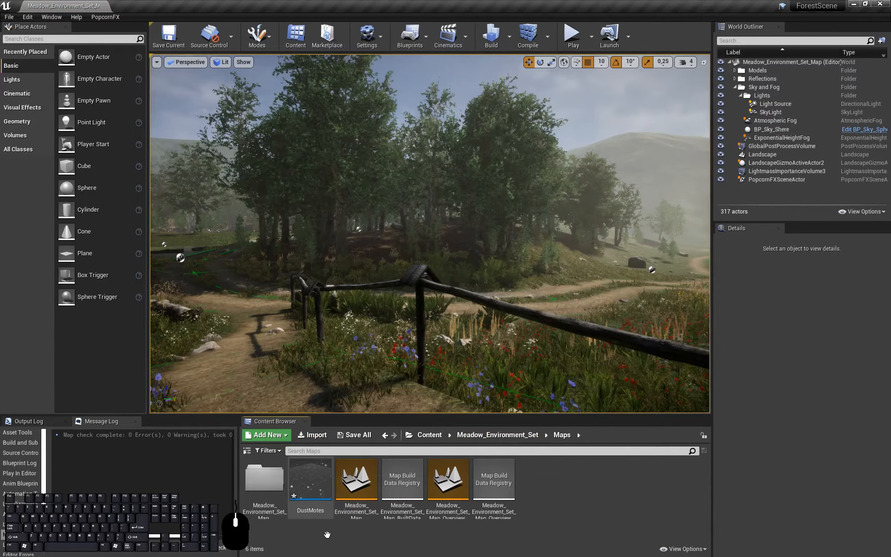
- Place the DustMotes effect in the forest scene on the dirt path beside the wooden fence
click(316, 487)
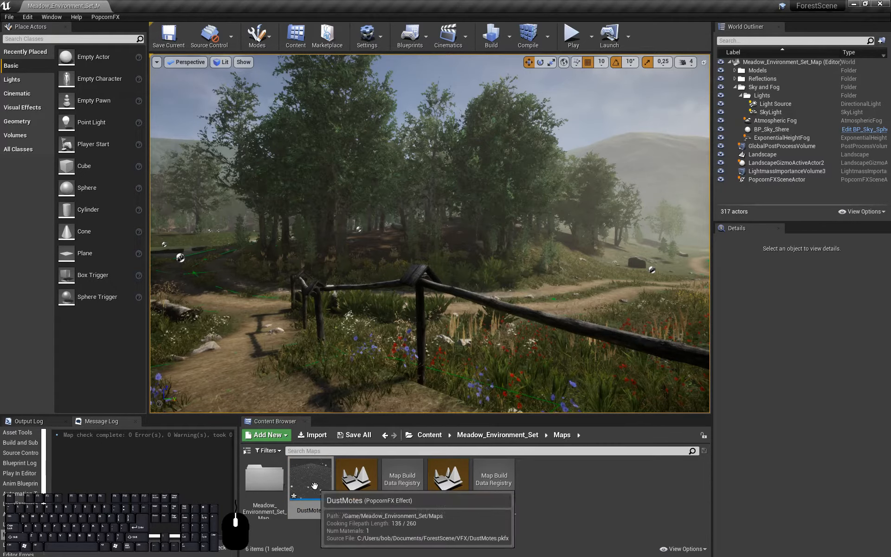
drag(314, 485, 260, 345)
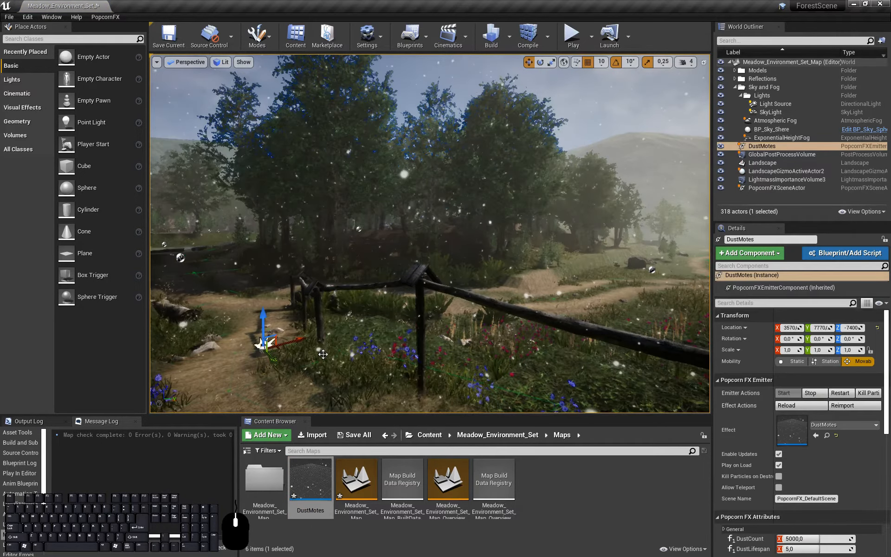
right_drag(393, 196, 425, 200)
right_drag(429, 233, 436, 252)
key(s)
right_drag(441, 204, 421, 240)
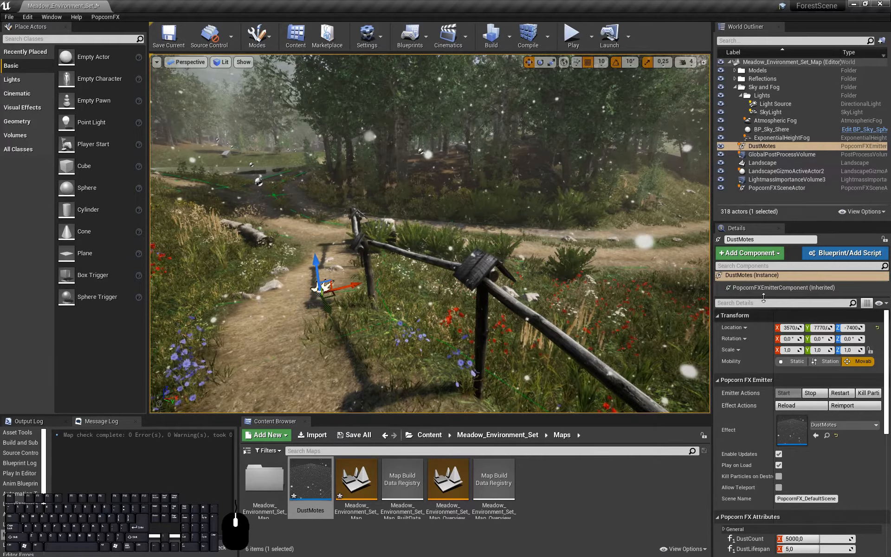
- Lower the DustMotes emitter's DustCount attribute to about 296 and check the particle density in the scene
scroll(829, 396, down, 2)
scroll(828, 394, down, 4)
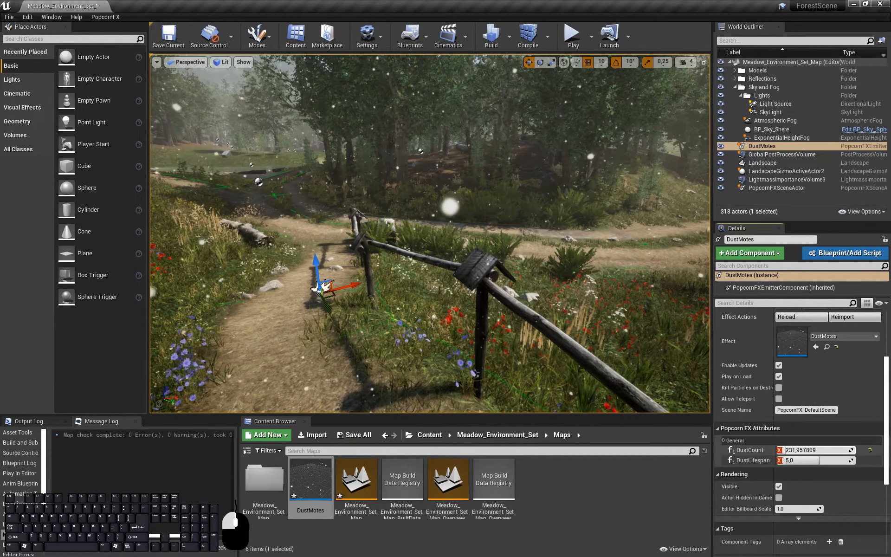
drag(785, 450, 786, 450)
scroll(824, 351, up, 5)
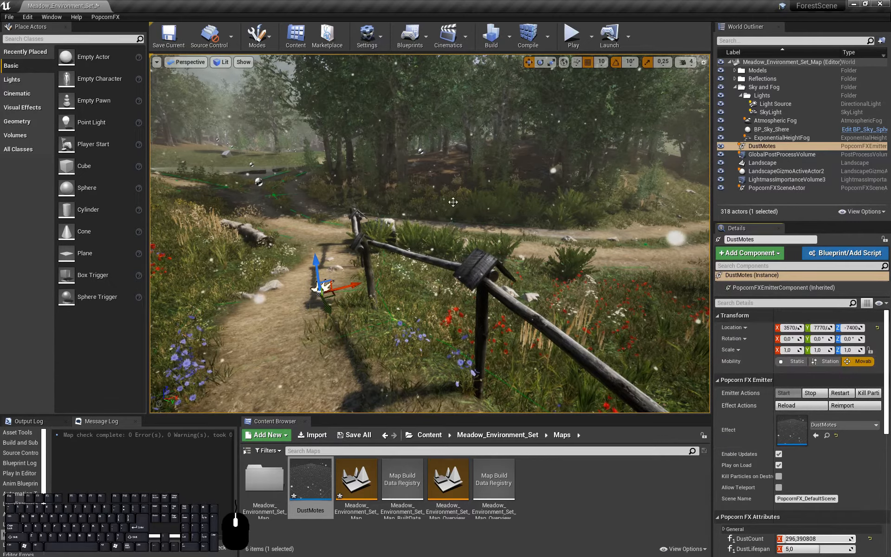
mouse_move(453, 202)
middle_down()
mouse_move(485, 216)
mouse_move(432, 211)
mouse_move(444, 201)
middle_up()
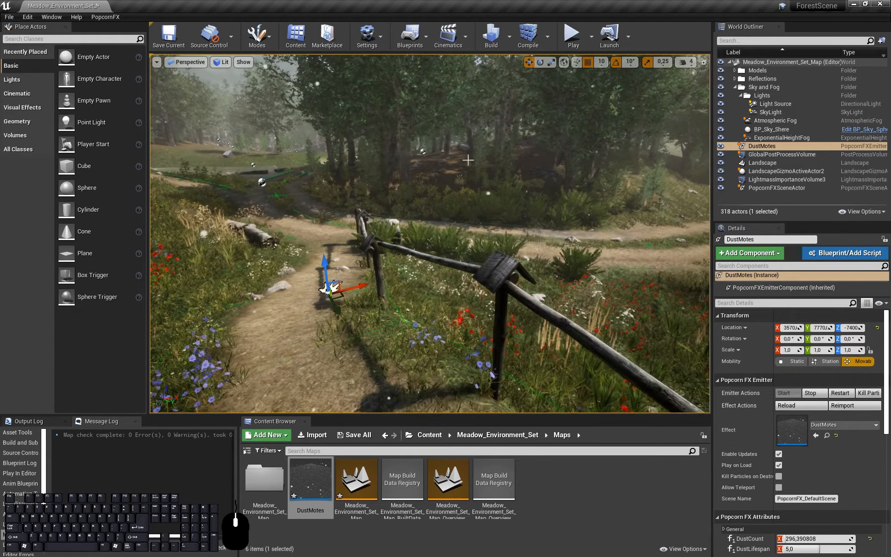
- Raise the emitter's DustCount to 10000, inspect the denser particles among the trees and restart the emitter
scroll(809, 497, down, 2)
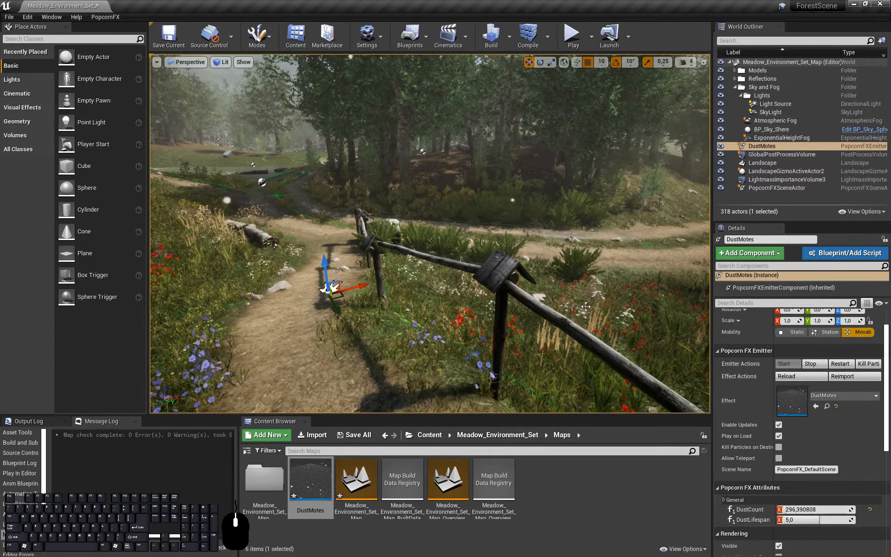
right_drag(455, 129, 454, 103)
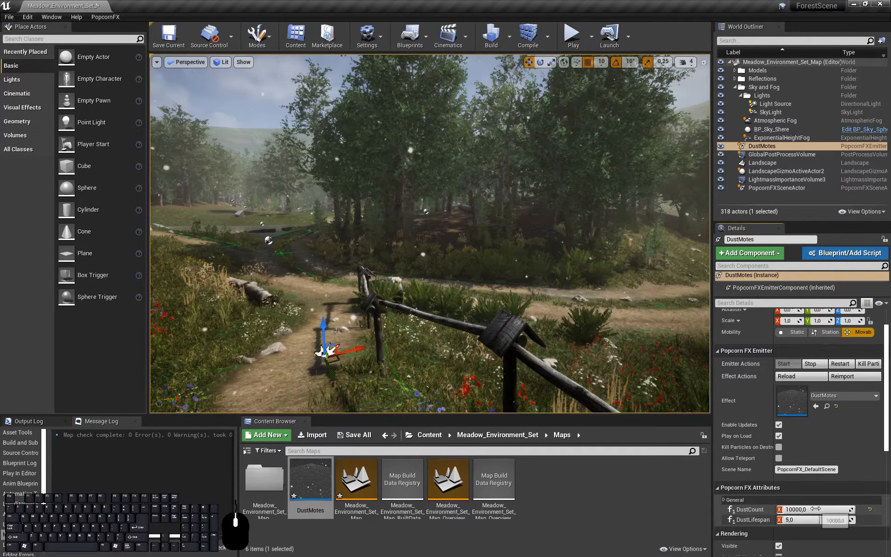
right_drag(570, 232, 622, 226)
key(s)
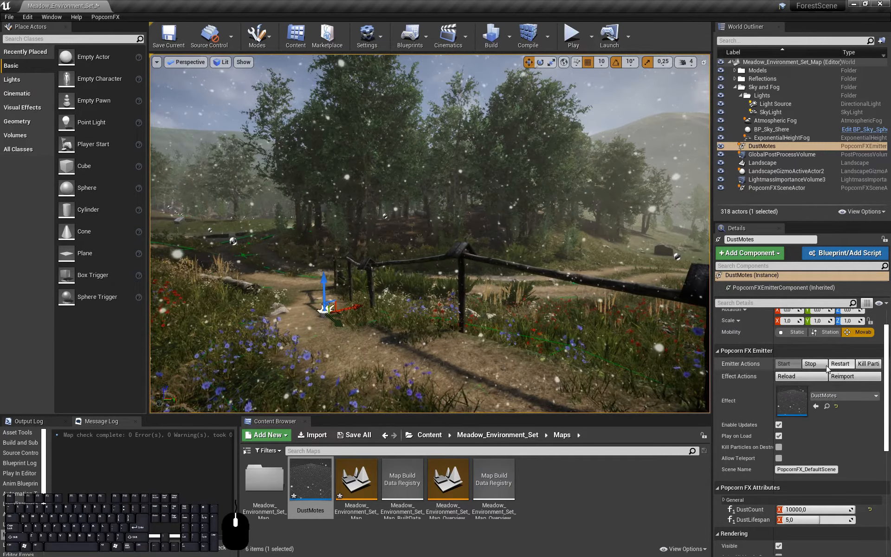
click(843, 365)
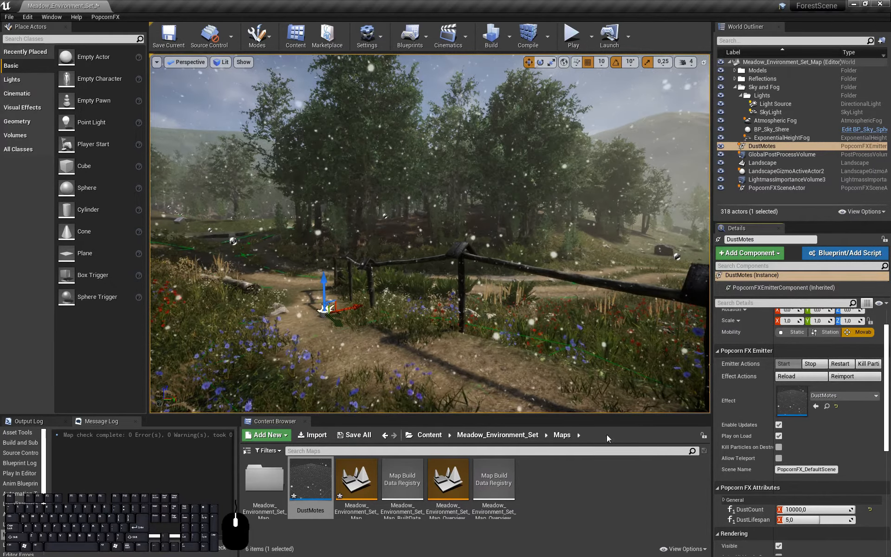
- Reduce the emitter's DustCount to about 4639 and restart the emitter
drag(841, 510, 786, 509)
click(842, 365)
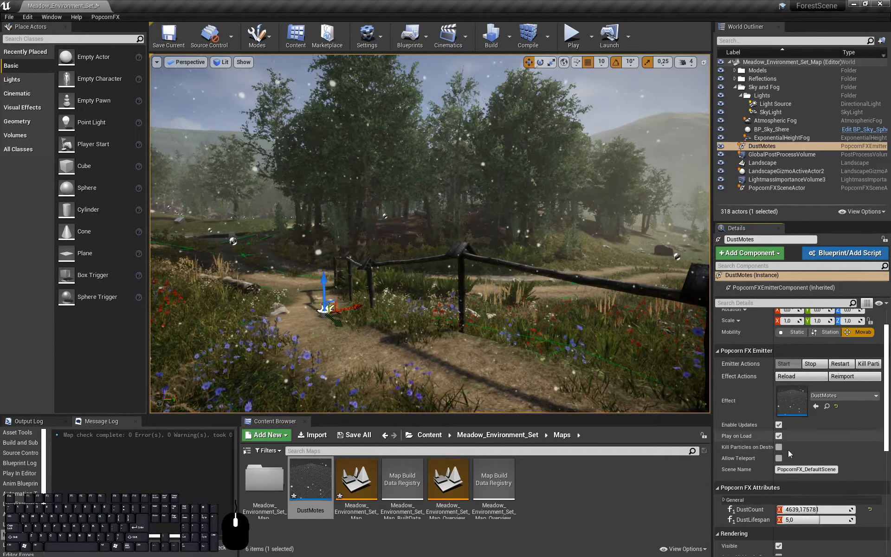
- Turn the emitter's Play on Load off and back on, and look through its remaining properties
click(779, 436)
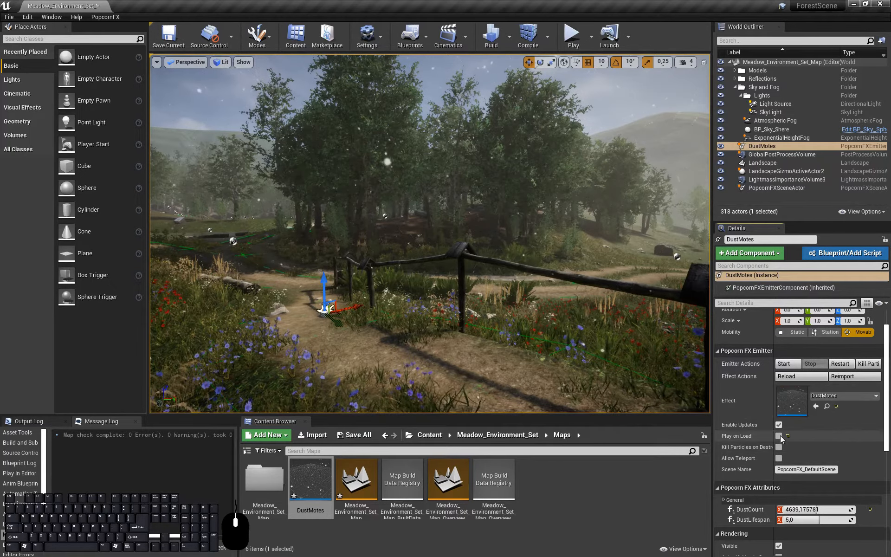
scroll(783, 480, down, 5)
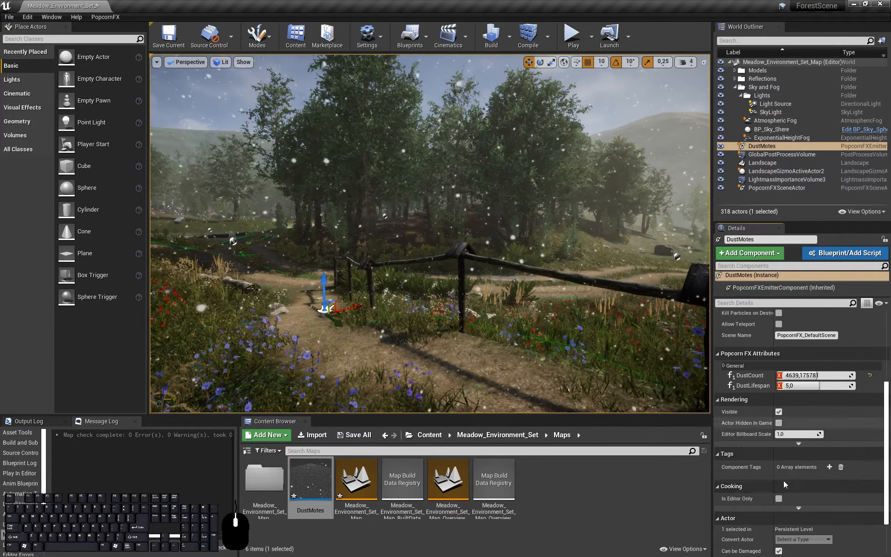
scroll(784, 480, down, 3)
scroll(799, 447, up, 8)
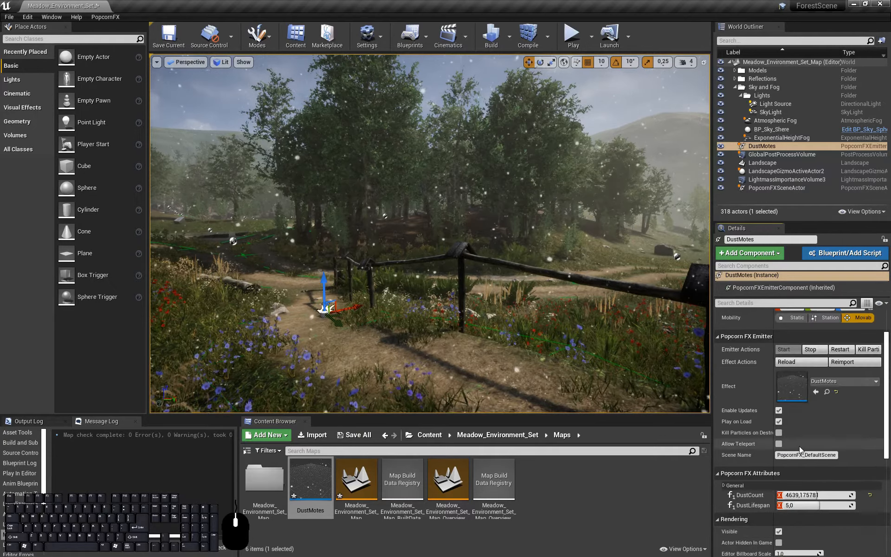
scroll(799, 447, up, 2)
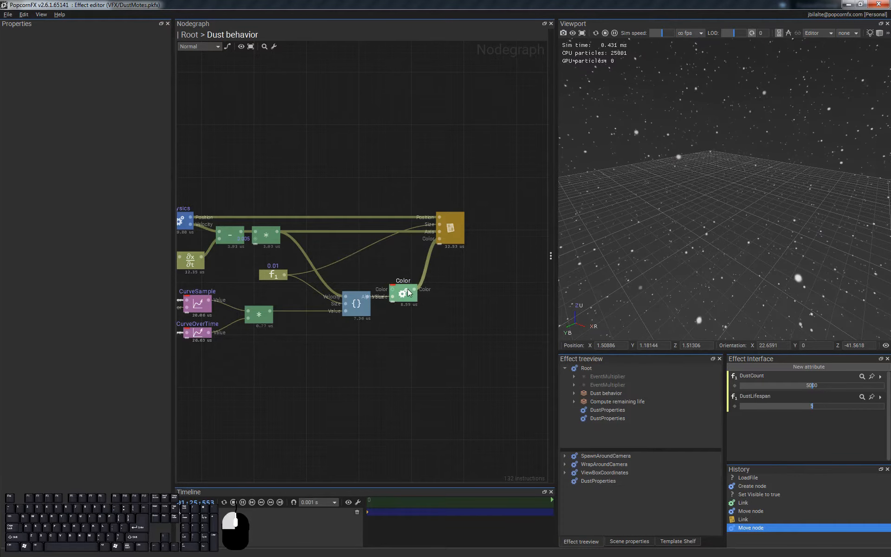
- In the PopcornFX editor, connect a new template export node to the Color node's Color input, arrange both nodes and save the effect
click(406, 295)
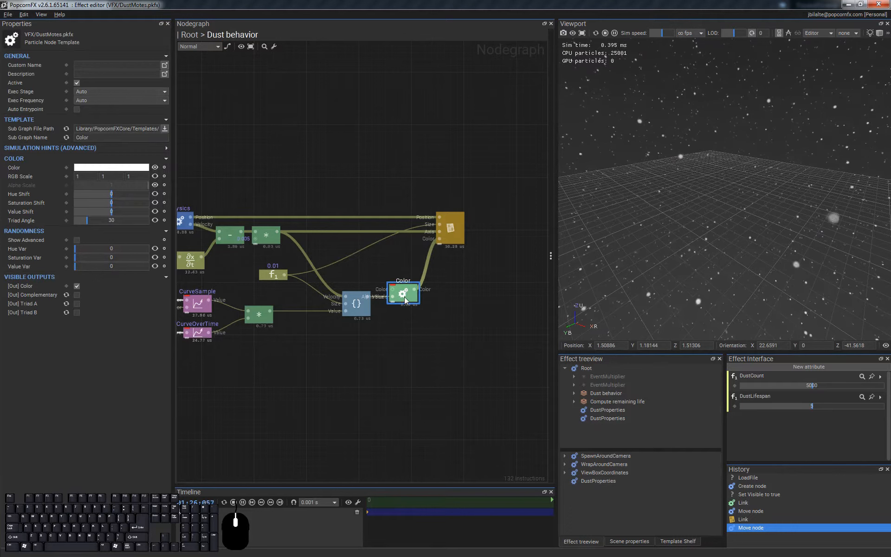
click(390, 334)
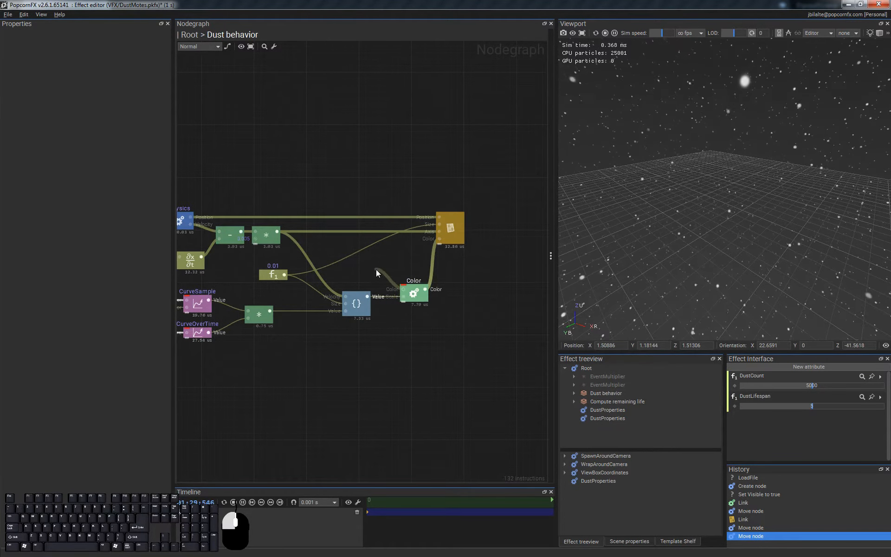
drag(375, 269, 361, 252)
scroll(405, 289, up, 2)
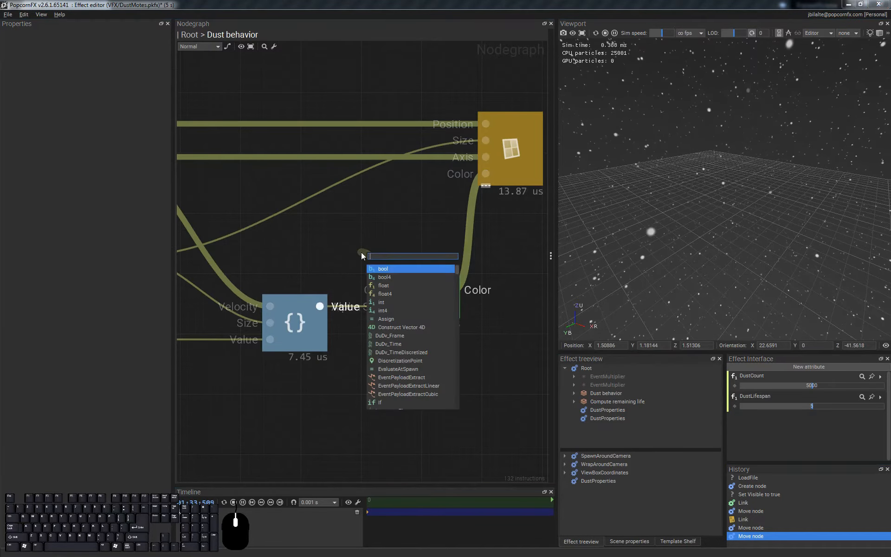
text(export)
key(Return)
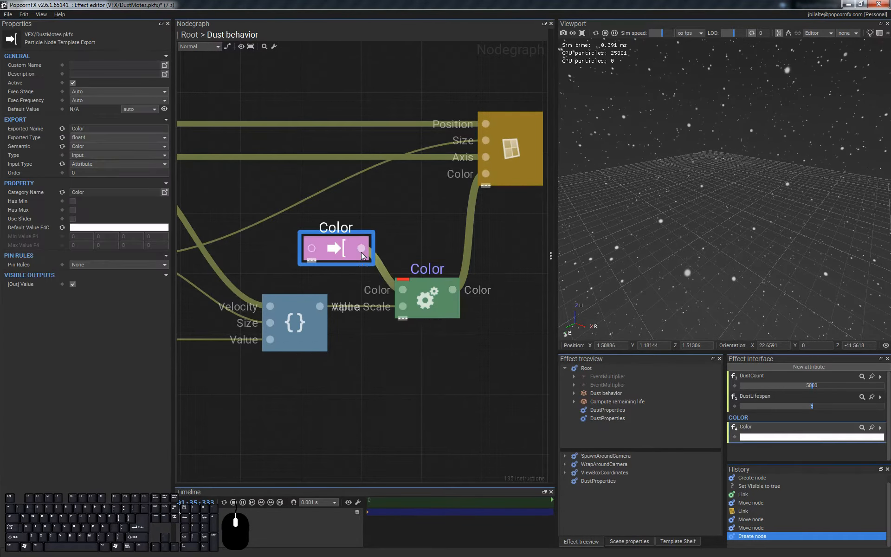
drag(308, 244, 309, 245)
scroll(358, 263, down, 3)
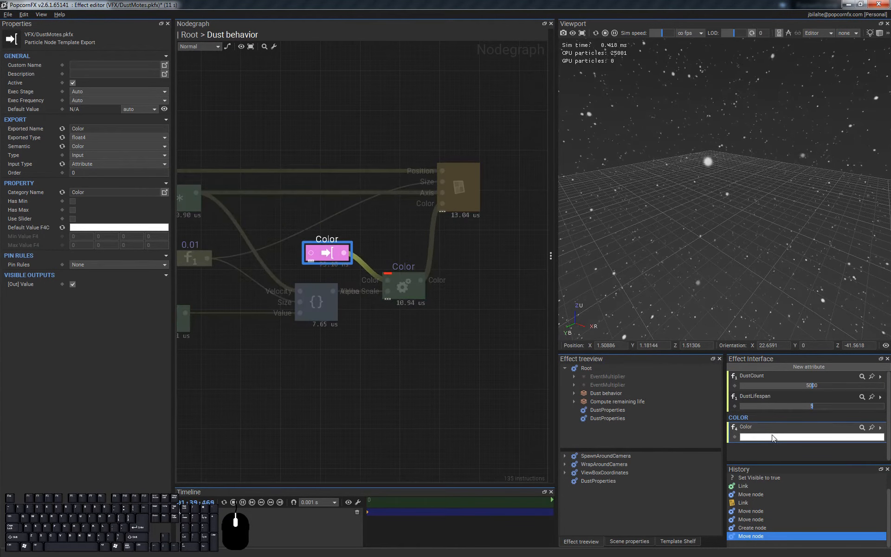
click(426, 361)
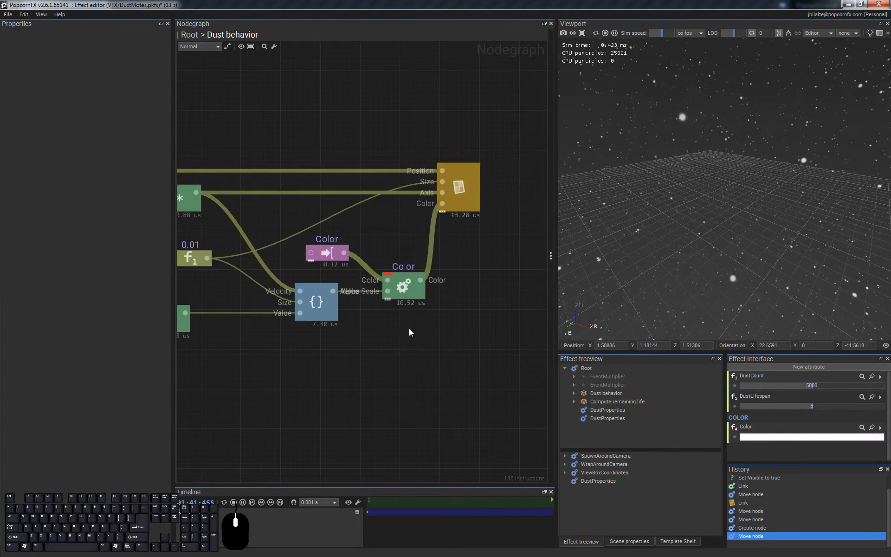
key(ctrl+s)
- Switch to Unreal Engine and examine the reimport actions available for the DustMotes effect asset
key(alt+Tab)
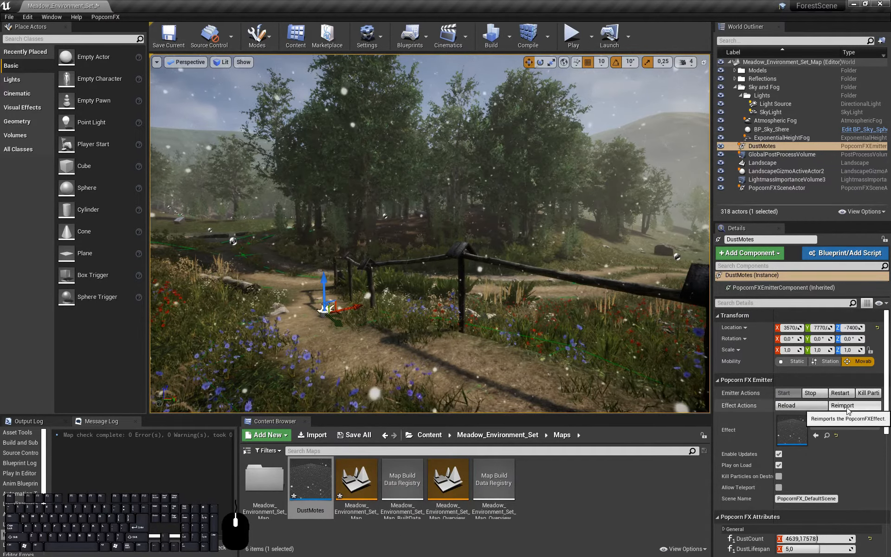
right_click(327, 494)
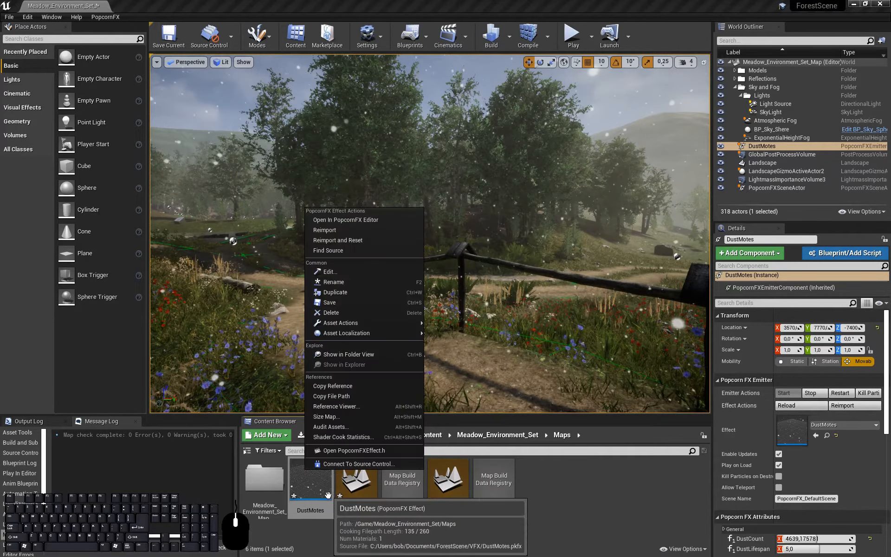
click(440, 320)
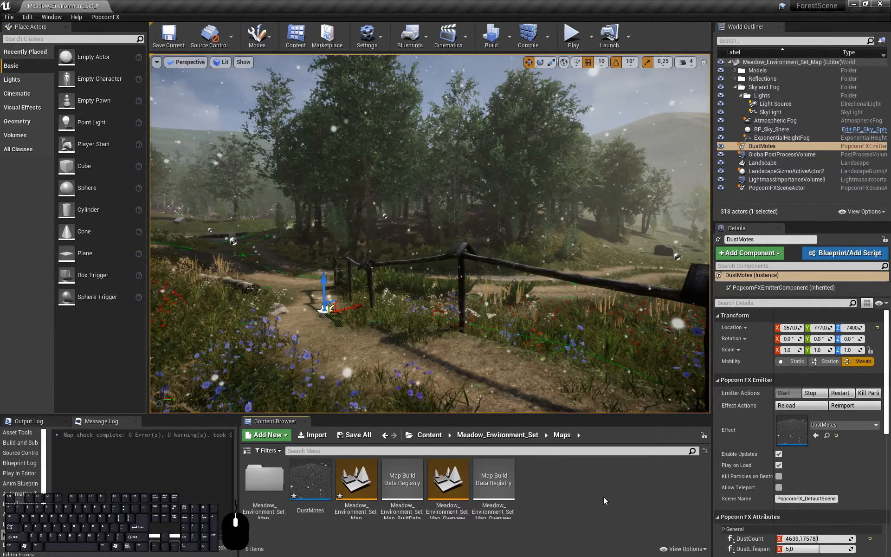
- Set the DustMotes emitter's Color attribute to orange, hex linear FF573BFF
scroll(851, 478, down, 5)
click(861, 481)
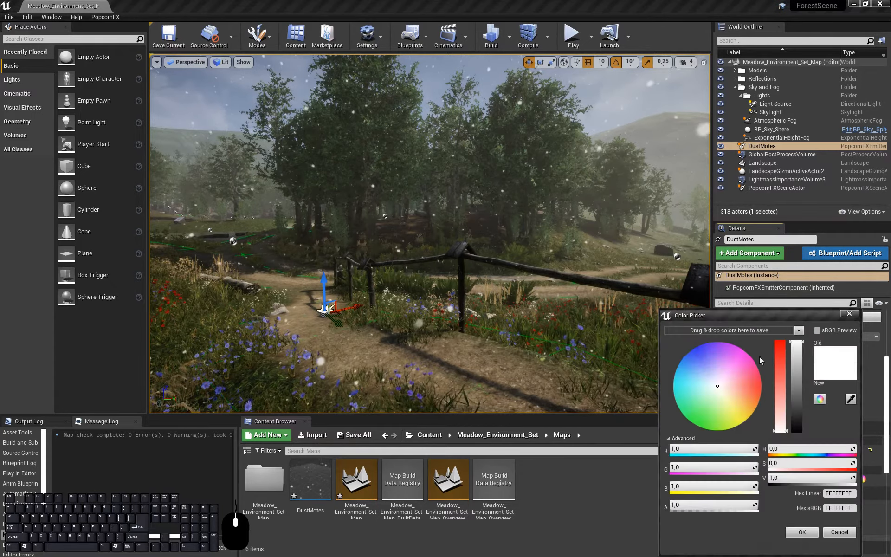
drag(734, 386, 751, 391)
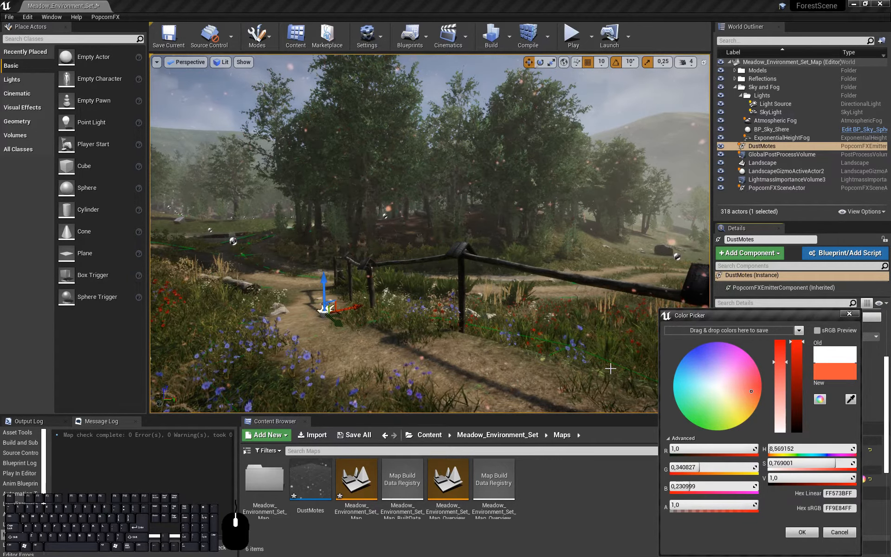
- Switch to the PopcornFX editor and tile its window over the left half of the screen beside Unreal Engine
click(598, 485)
key(alt+Tab)
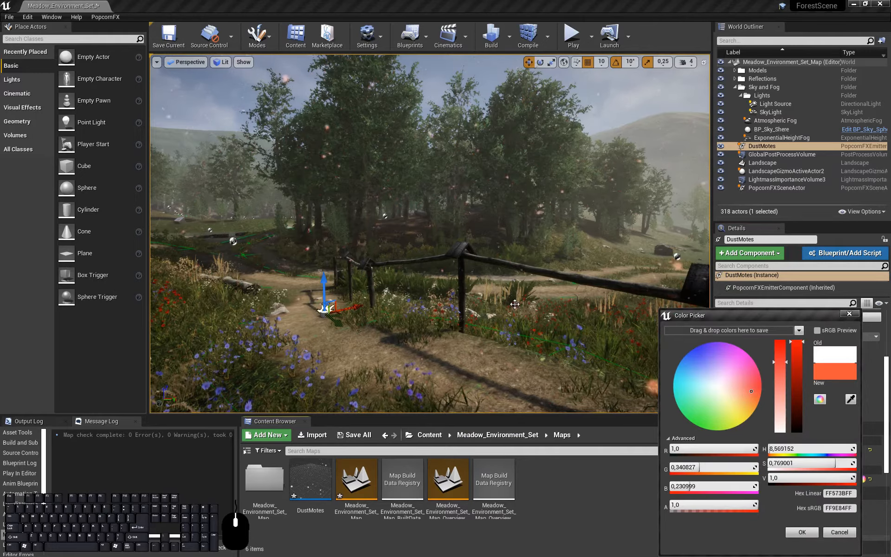
key(alt+Tab)
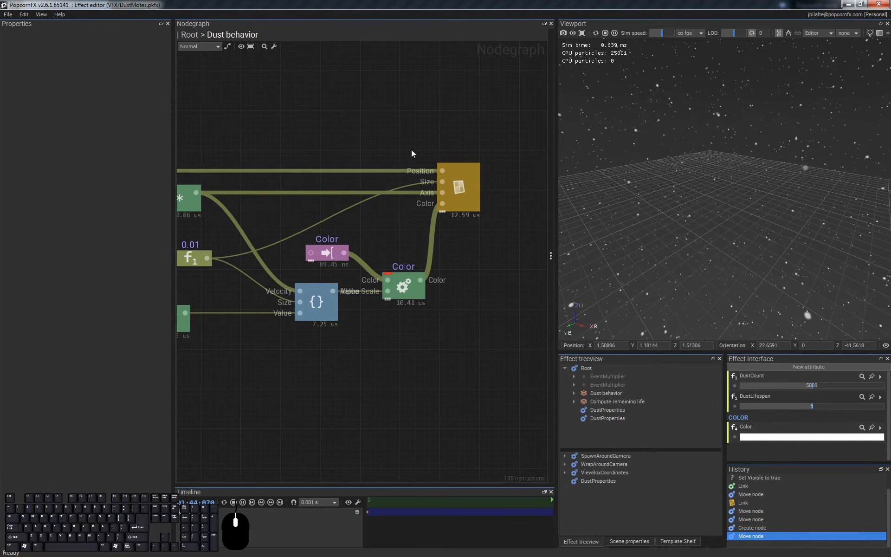
key(super+Left)
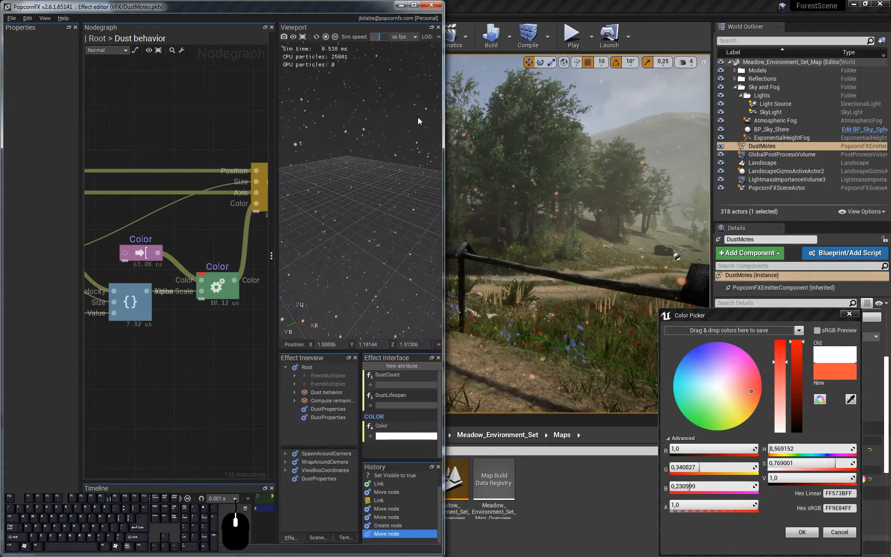
- Set the Exec Stage of the exported Color node to Evolve, widening the node graph and properties areas, and save the effect
click(139, 253)
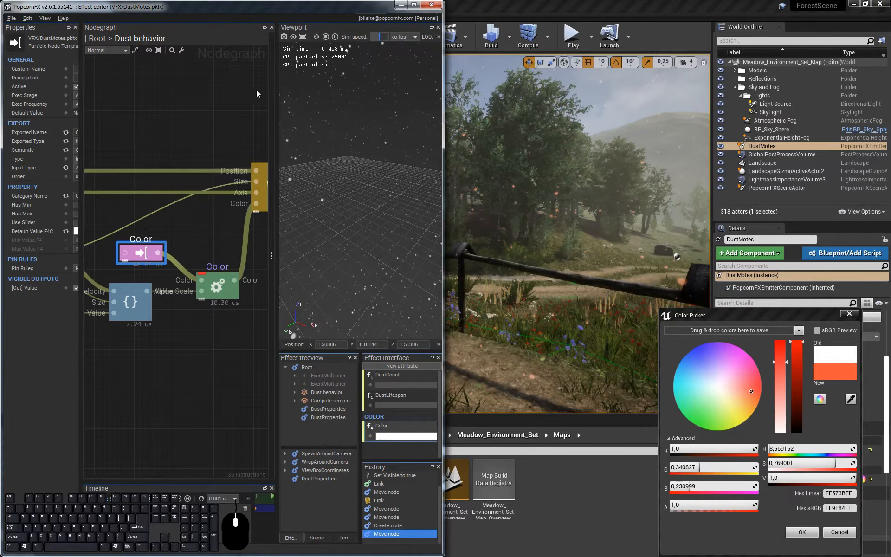
drag(278, 95, 329, 107)
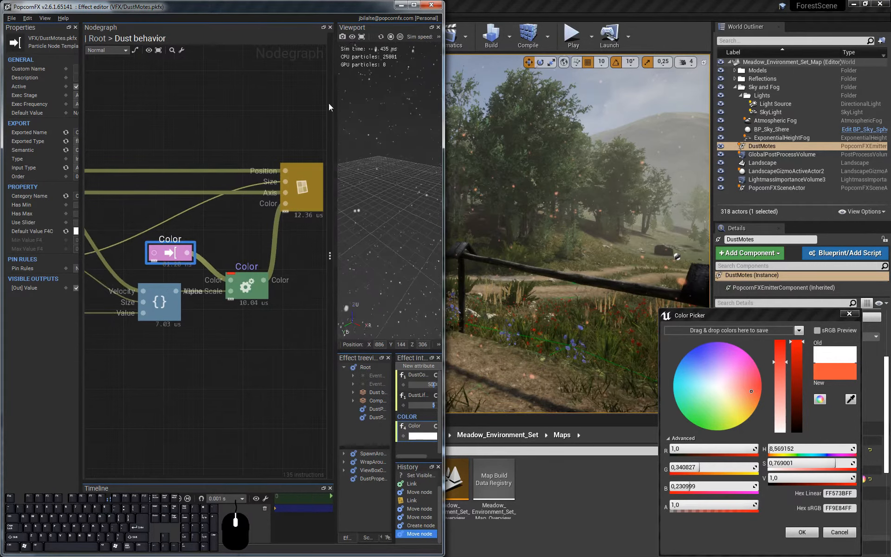
drag(81, 104, 132, 106)
click(85, 115)
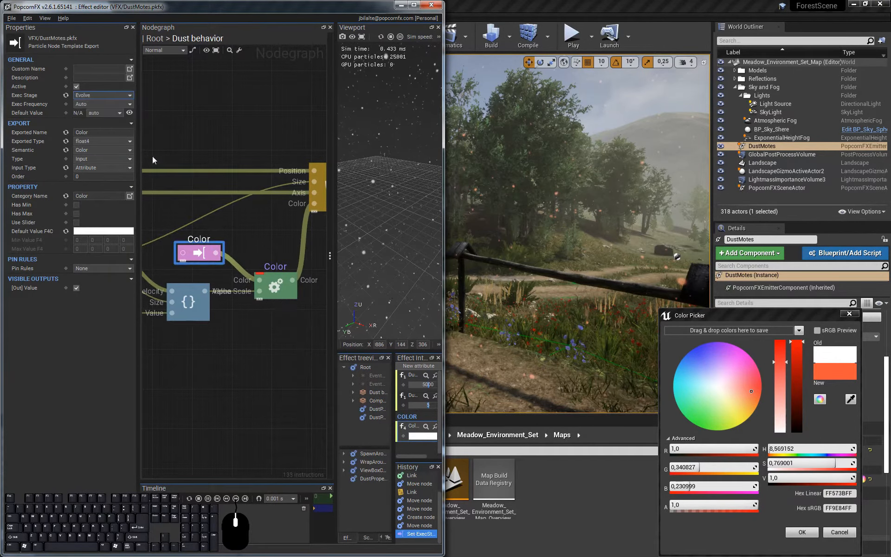
click(244, 378)
key(ctrl+s)
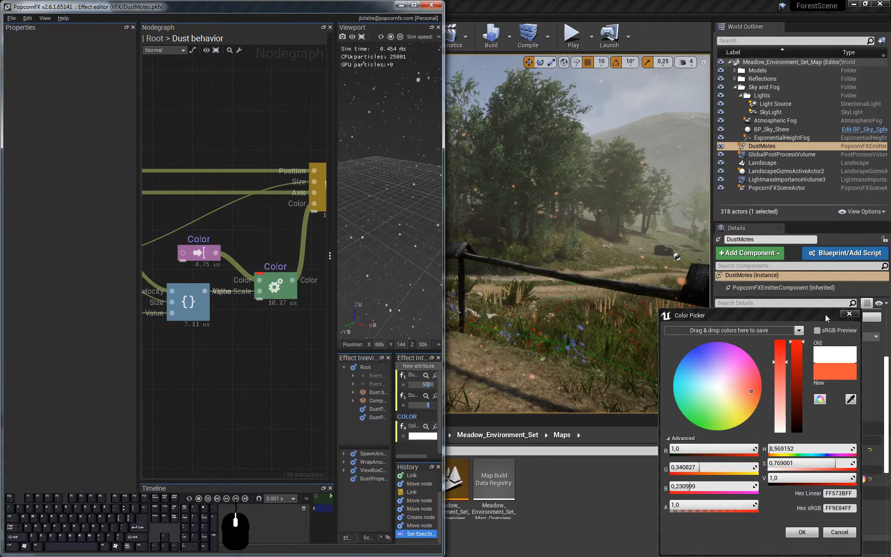
- Reimport the DustMotes effect in Unreal Engine, try blue and yellow, and set the emitter's Color to light red, hex linear FF4F4FFF
click(850, 314)
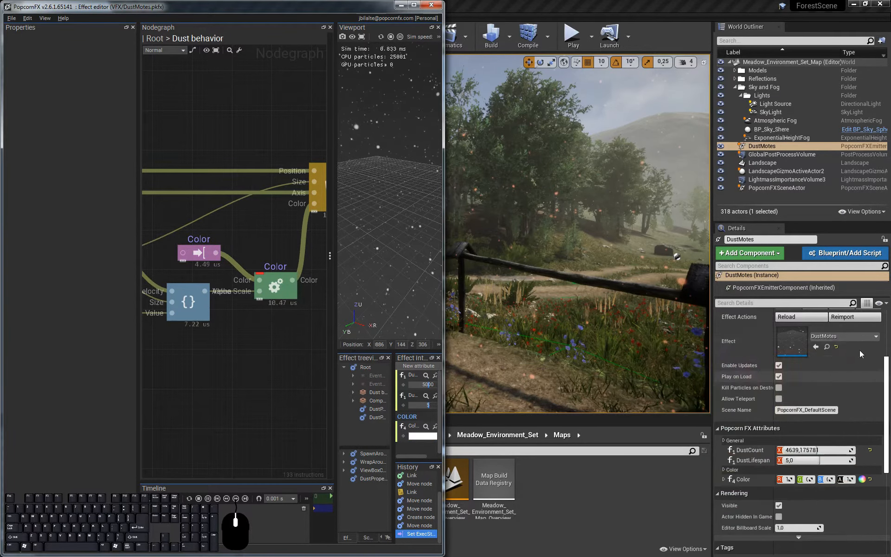
click(853, 317)
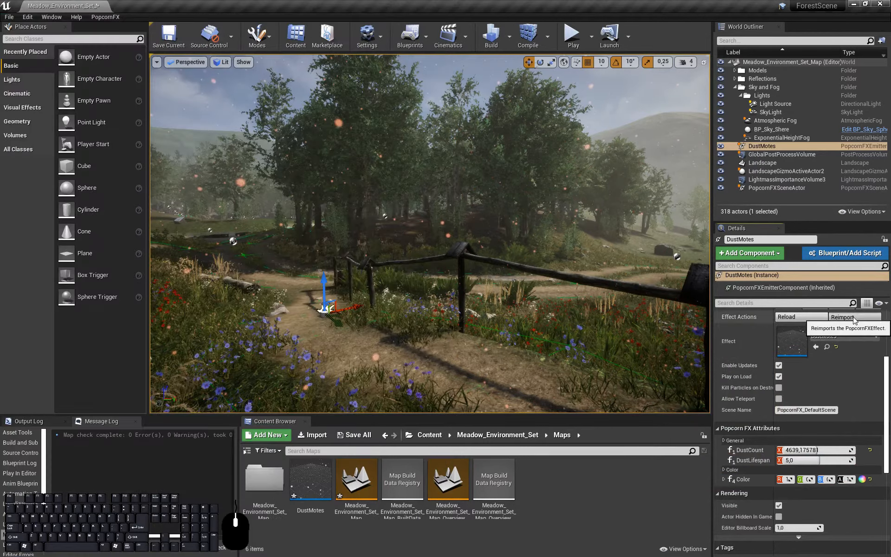
click(862, 478)
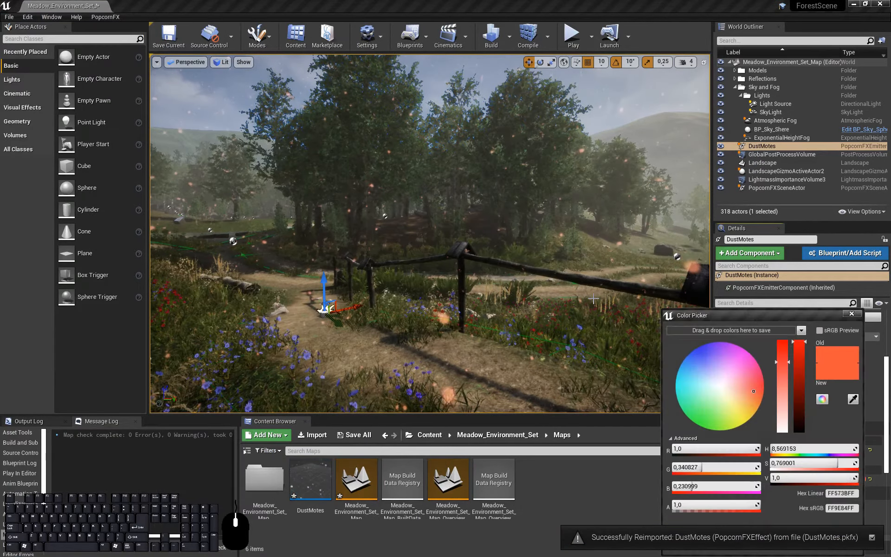
drag(722, 360, 691, 361)
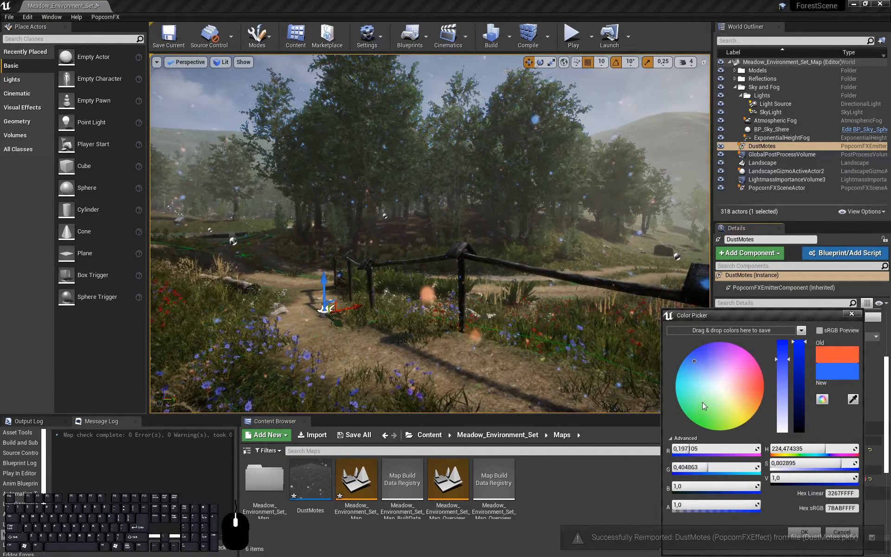
click(694, 403)
click(757, 397)
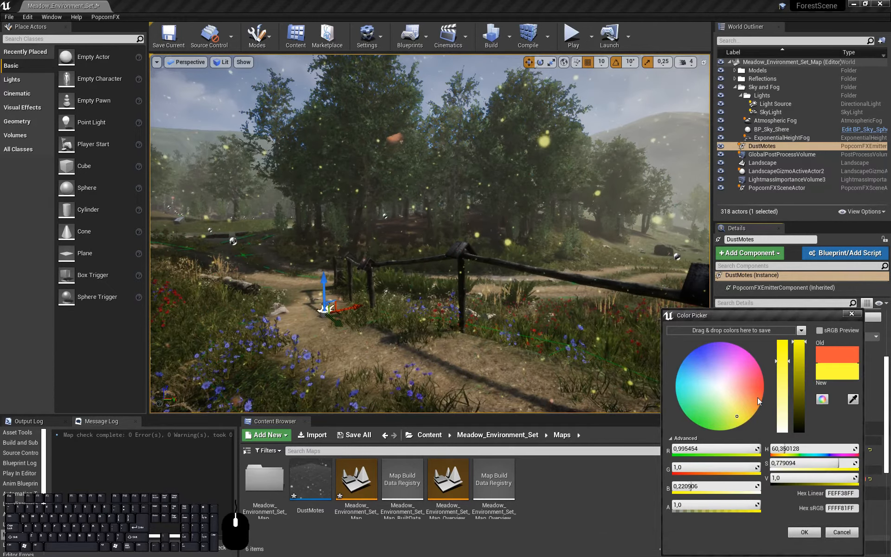
mouse_move(757, 398)
mouse_down()
mouse_move(745, 357)
mouse_move(750, 386)
mouse_up()
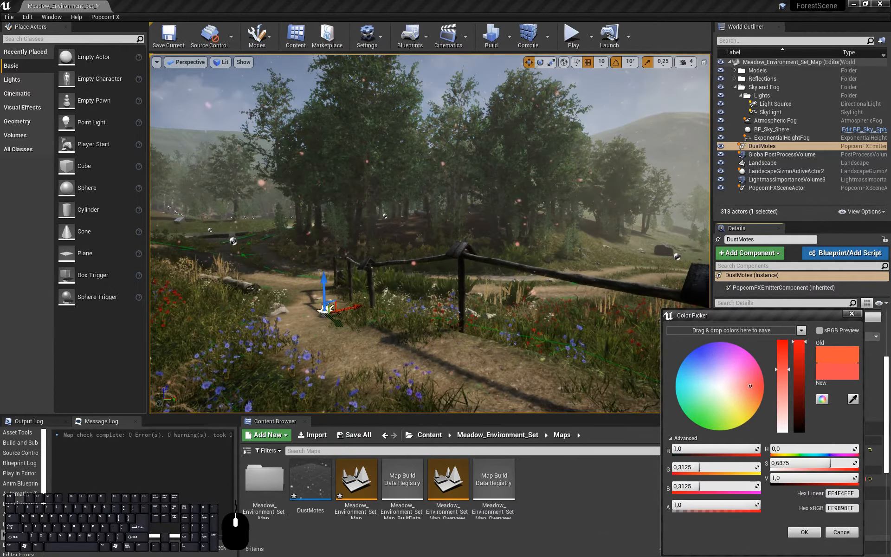
click(805, 532)
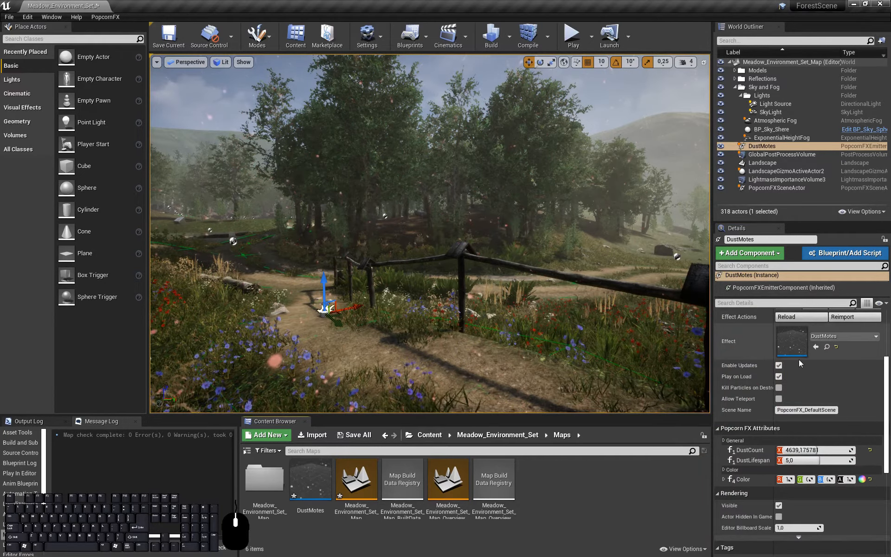
- Open the DustMotes effect asset, set its renderer material to M_PK_Default_Billboard_AlphaBlendAdditive, save the asset and close it
scroll(798, 359, up, 2)
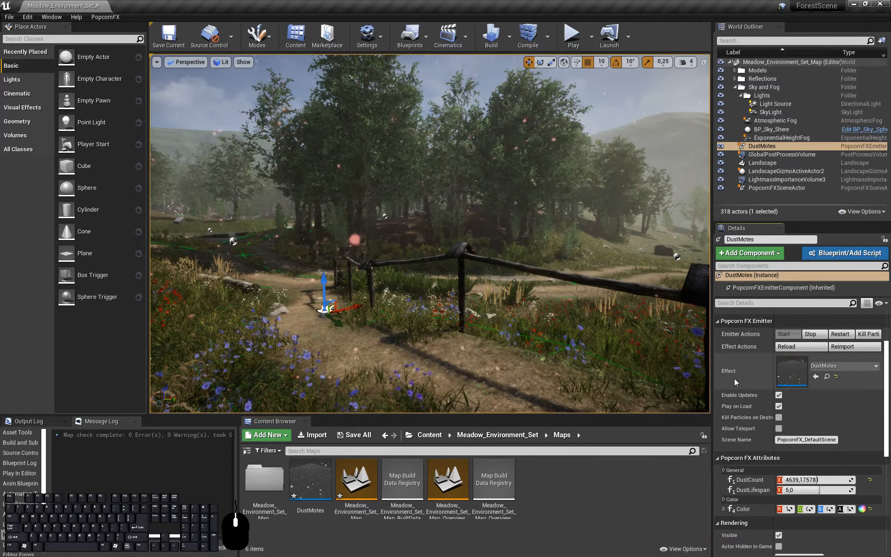
double_click(789, 370)
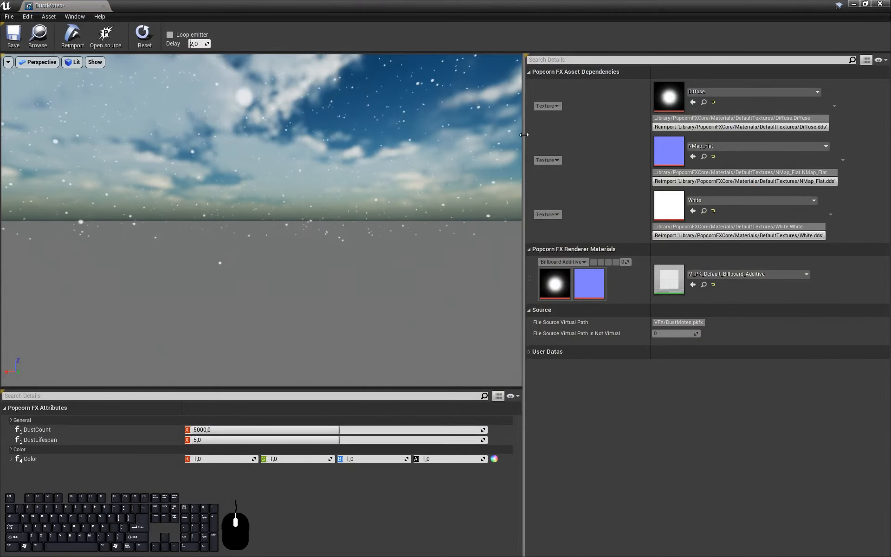
drag(507, 130, 461, 131)
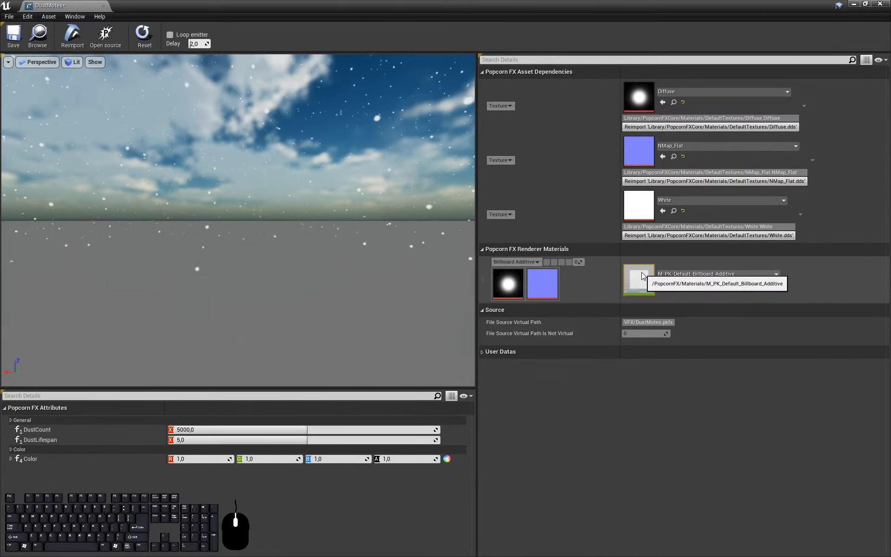
click(706, 274)
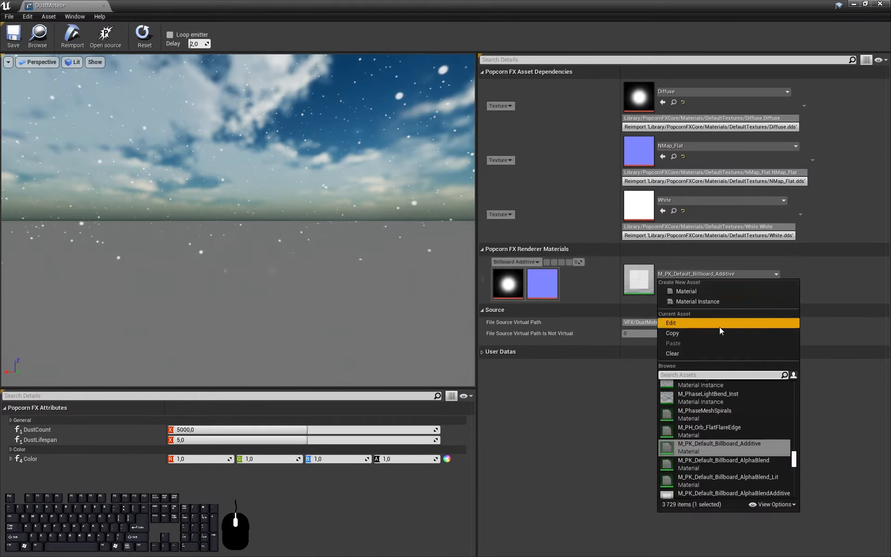
scroll(753, 441, down, 1)
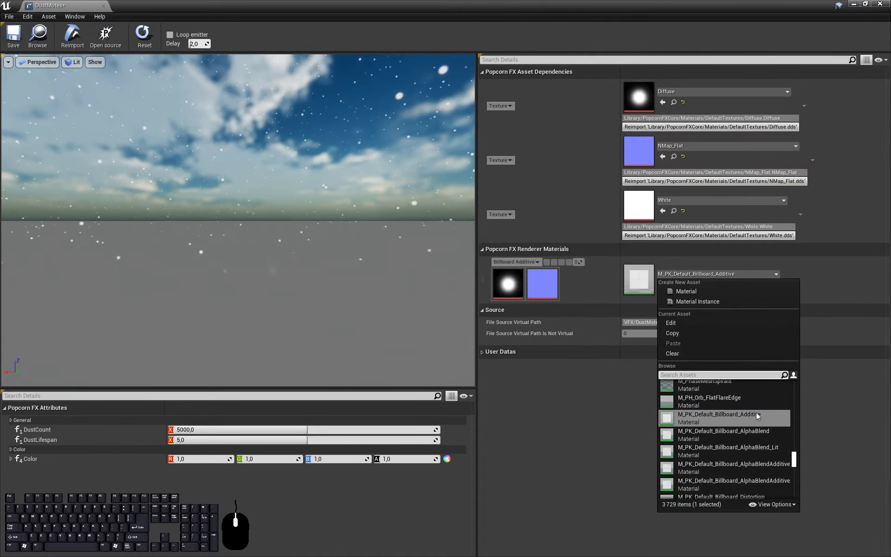
scroll(752, 471, down, 3)
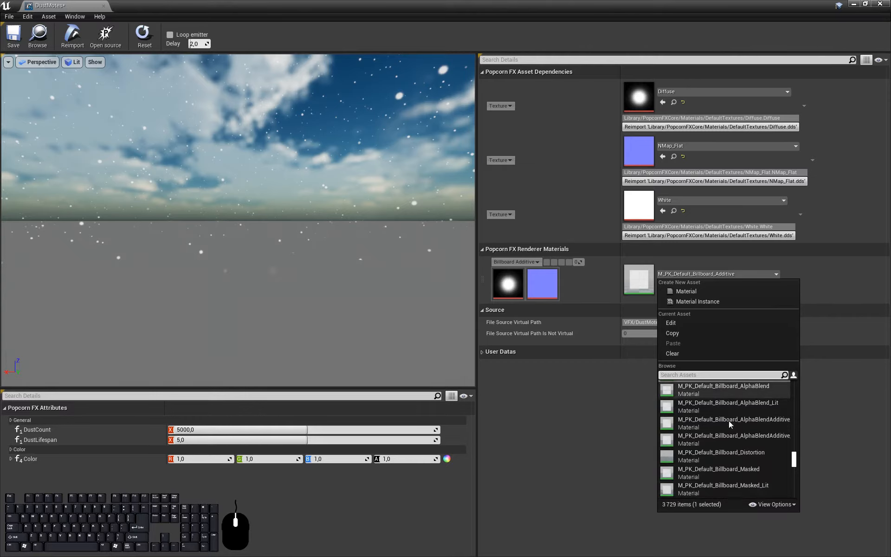
scroll(730, 429, up, 2)
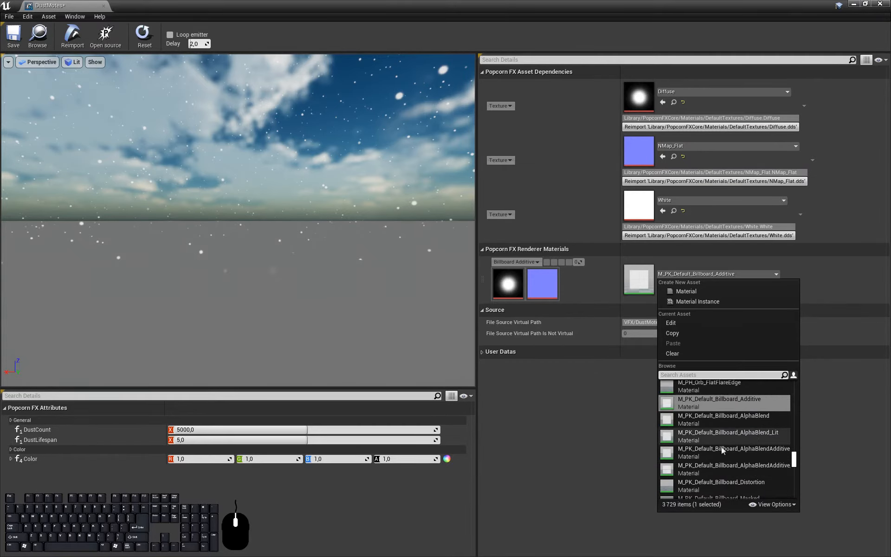
click(764, 449)
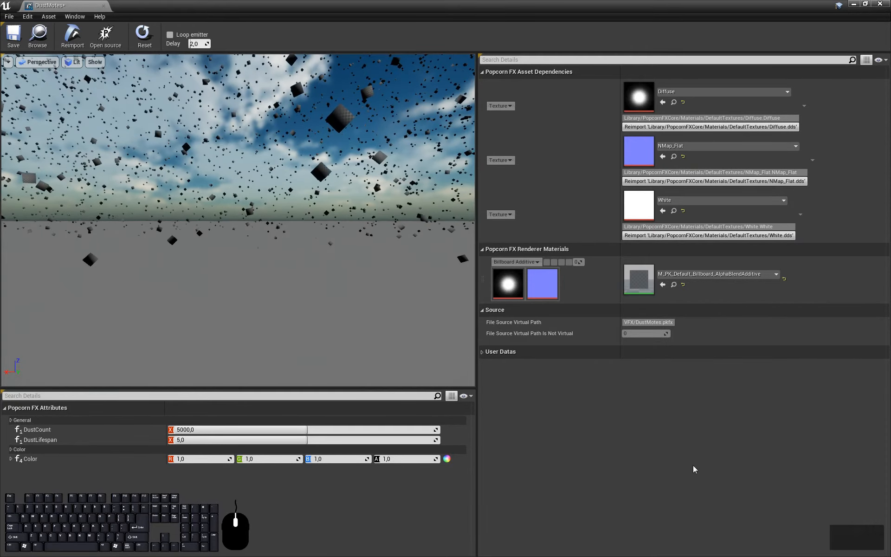
click(14, 37)
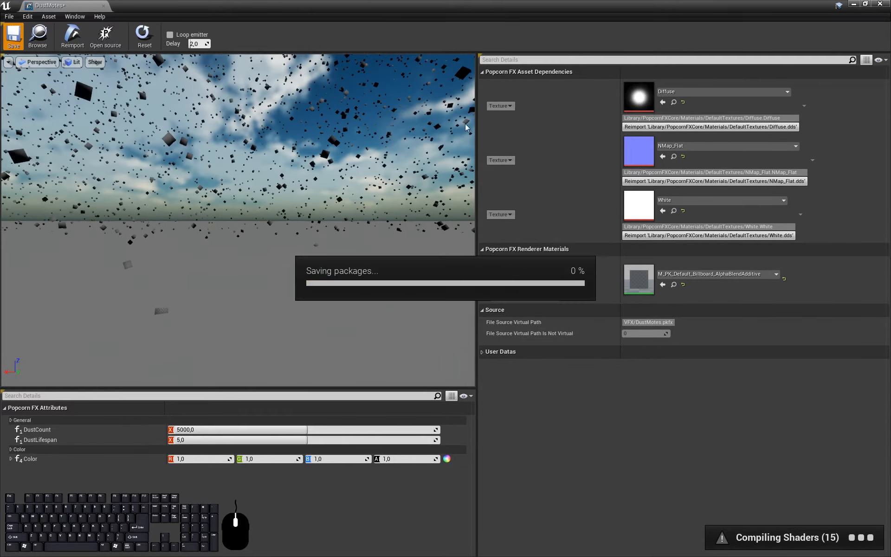
click(880, 5)
- Examine the dust motes against the sun and sky in the level, and return the view to the DustMotes emitter
mouse_move(429, 234)
right_down()
mouse_move(515, 172)
mouse_move(545, 189)
mouse_move(533, 218)
mouse_move(540, 194)
mouse_move(532, 202)
right_up()
key(d)
key(a)
key(a)
key(d)
key(a)
key(d)
key(a)
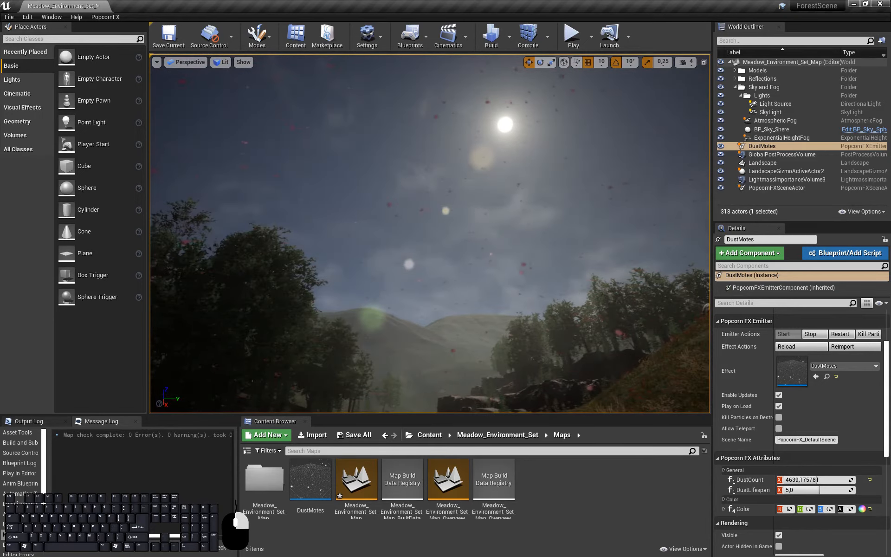
key(a)
key(d)
mouse_move(430, 233)
right_down()
mouse_move(415, 231)
mouse_move(430, 230)
right_up()
key(a)
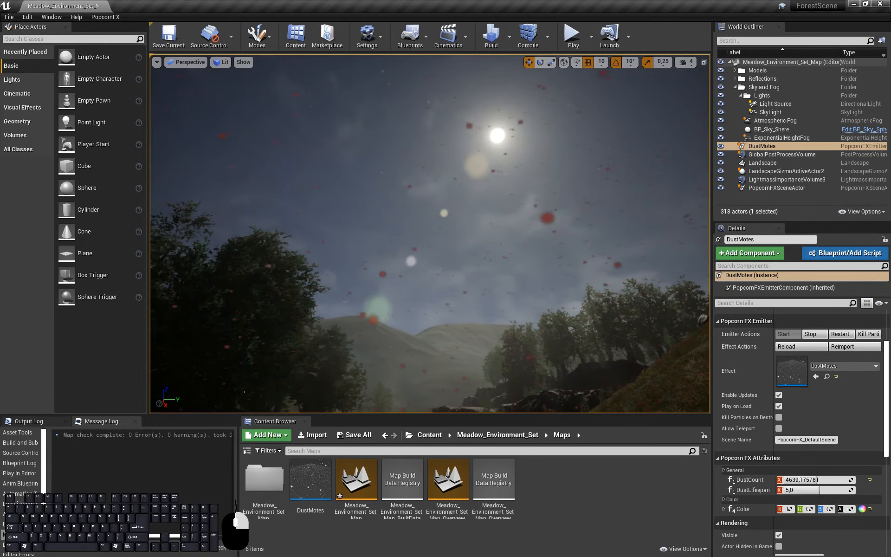
key(f)
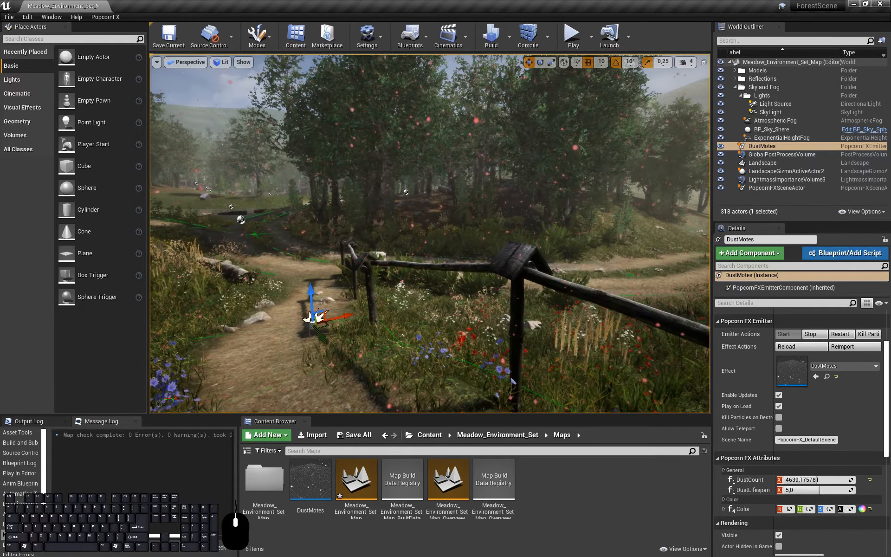
- In the PopcornFX editor, multiply the exported color by the script node's value and feed the result into the billboard renderer's Color input
key(alt+Tab)
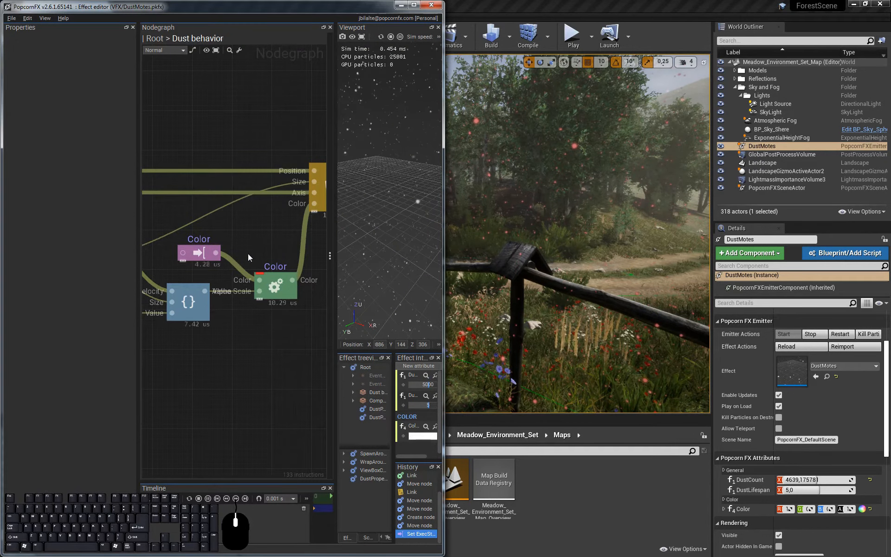
drag(199, 251, 187, 250)
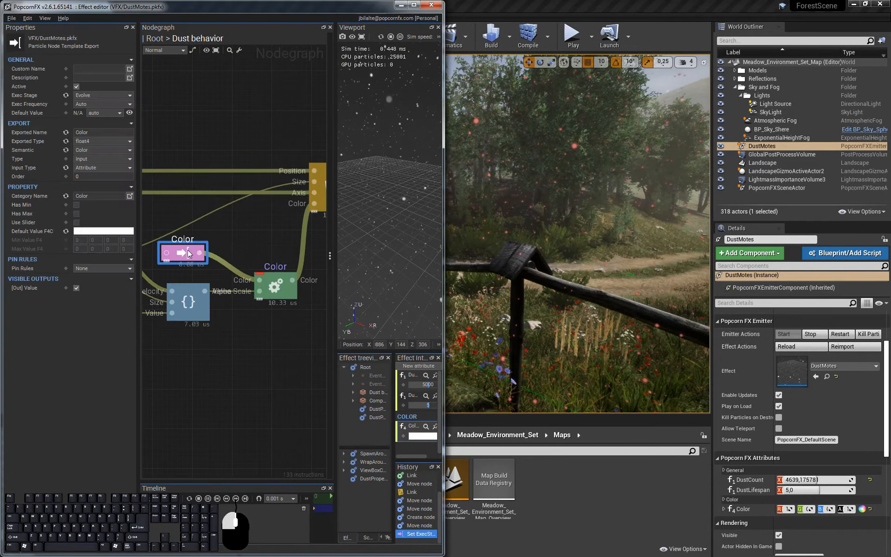
click(309, 322)
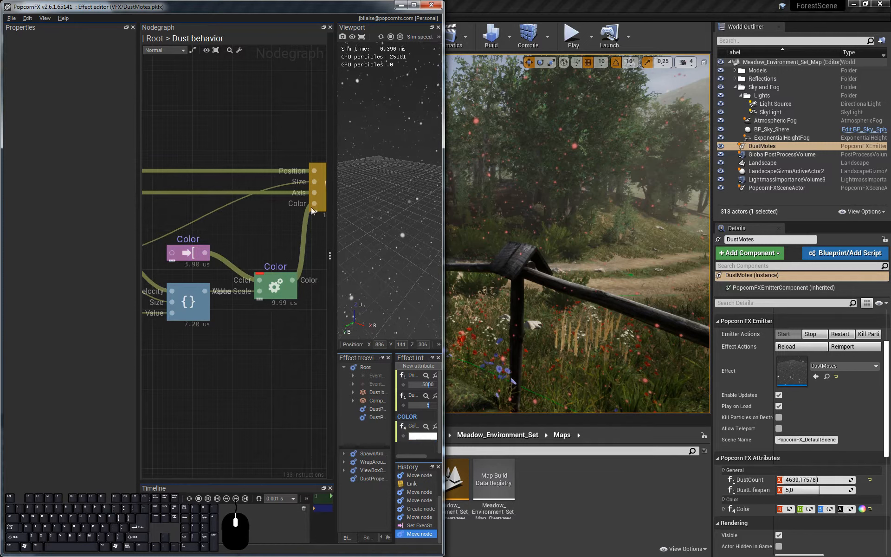
drag(205, 253, 247, 237)
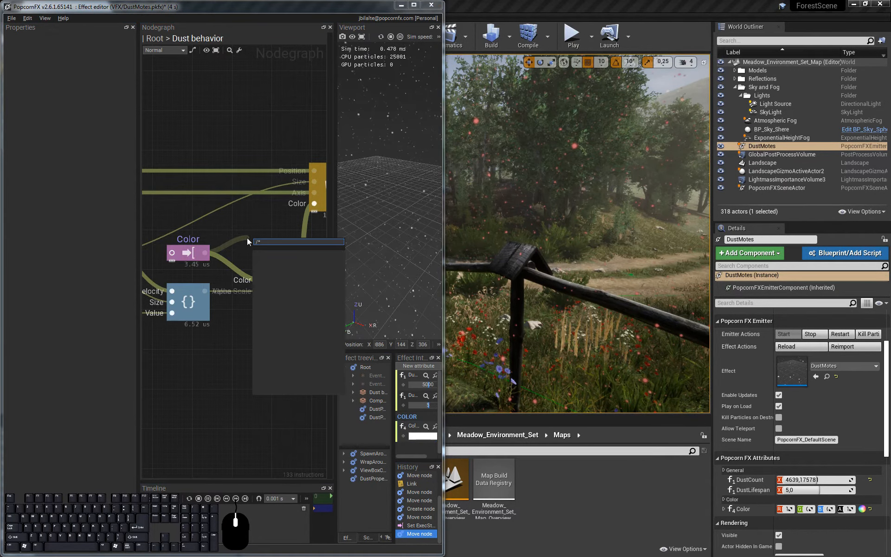
key(Return)
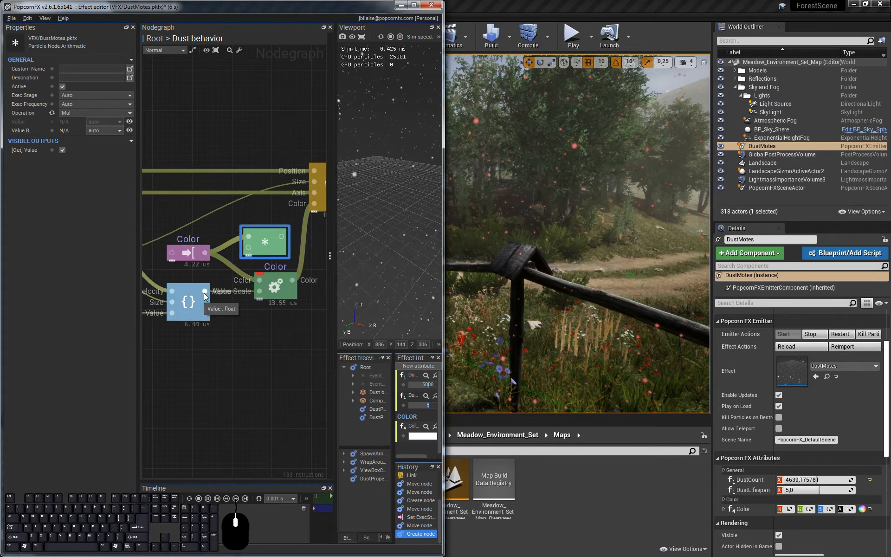
drag(205, 293, 315, 201)
middle_drag(325, 258, 293, 253)
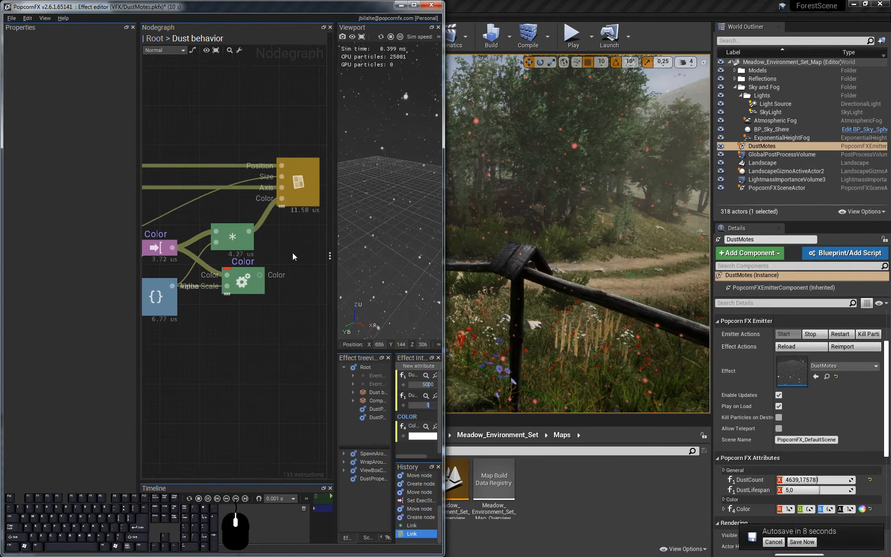
- Set the billboard renderer's transparency type to PremultipliedAlpha and save the DustMotes effect
click(304, 174)
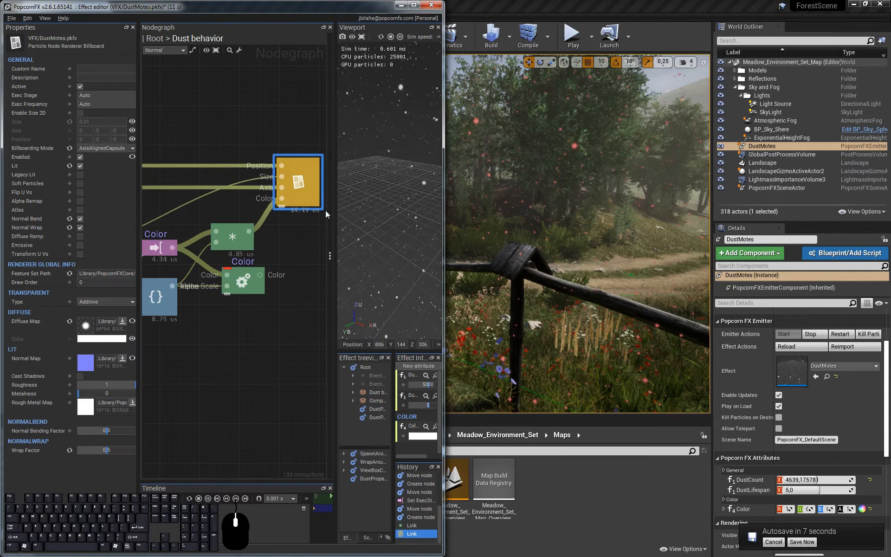
click(101, 302)
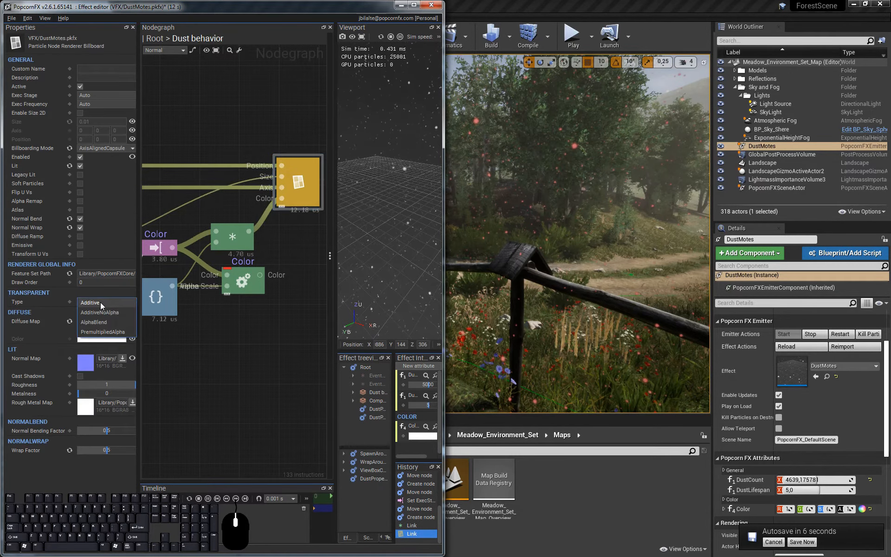
click(112, 330)
click(301, 336)
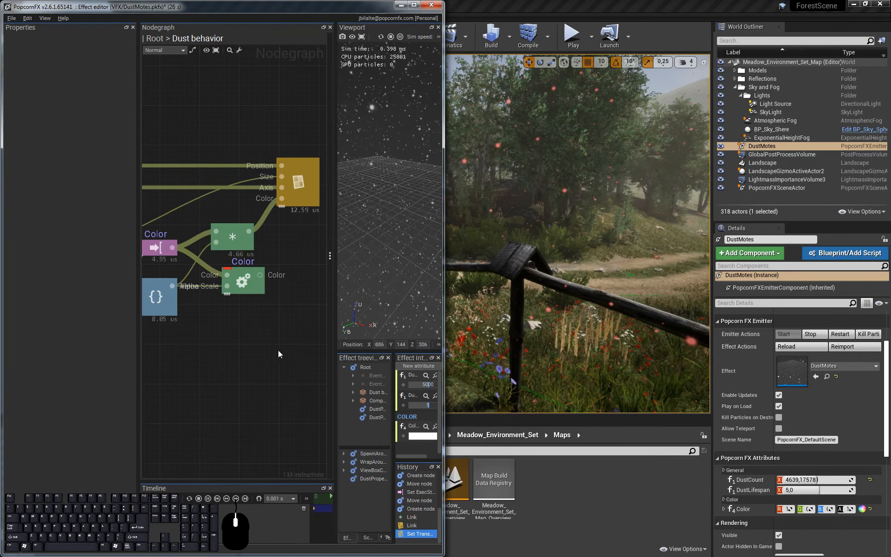
key(ctrl+s)
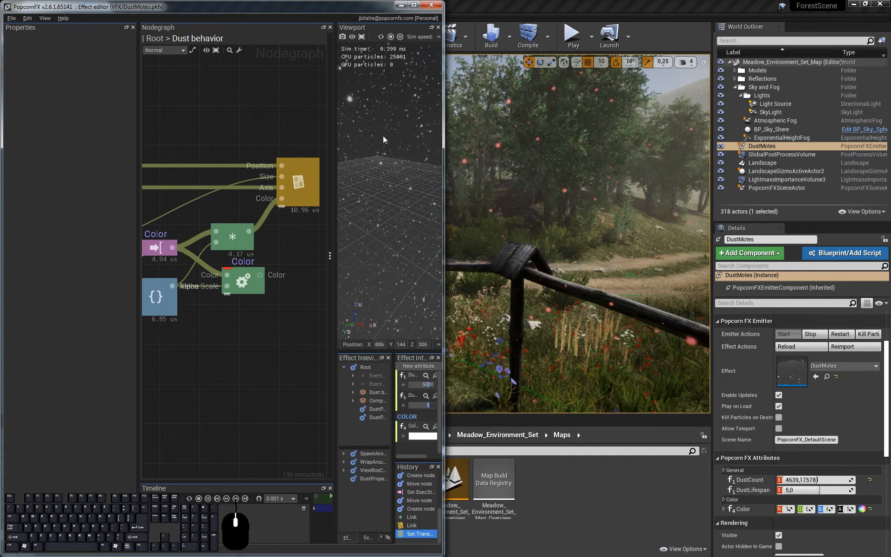
- Disable Lit, Normal Bend and Normal Wrap on the billboard renderer
click(297, 181)
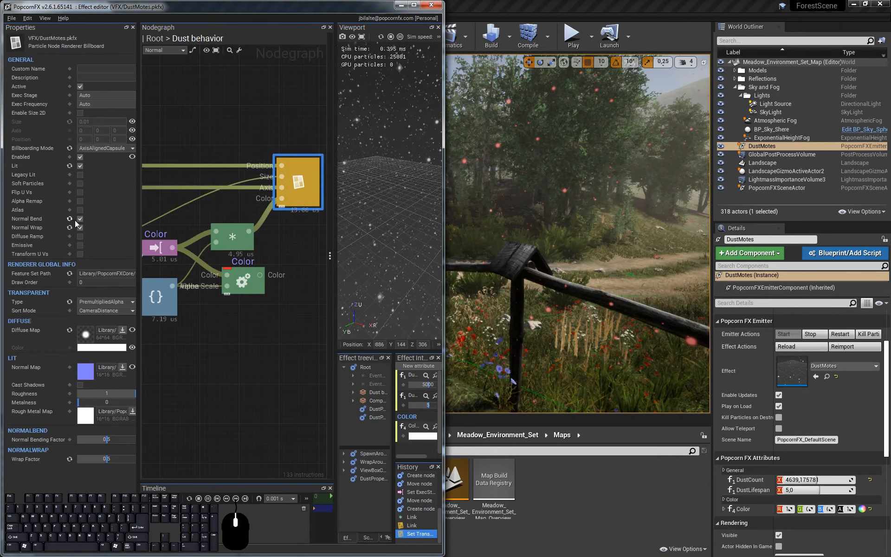
click(79, 166)
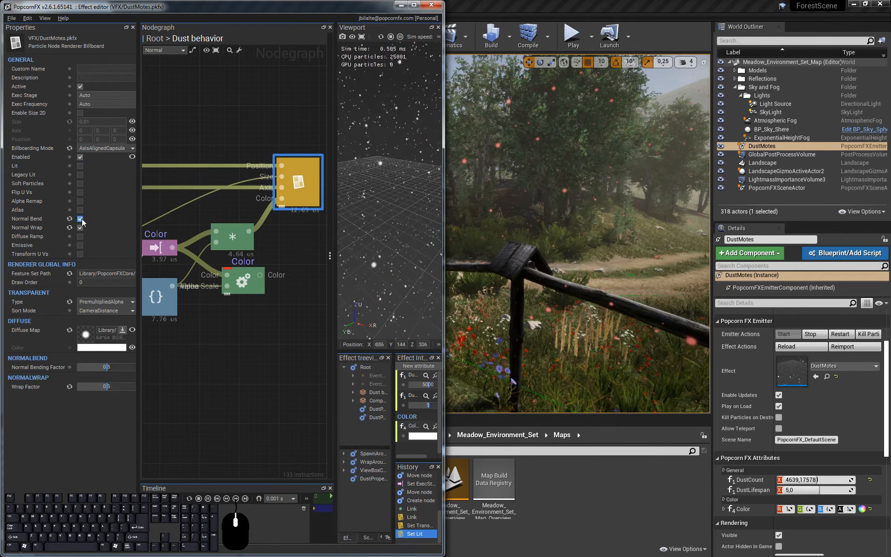
click(80, 219)
click(69, 228)
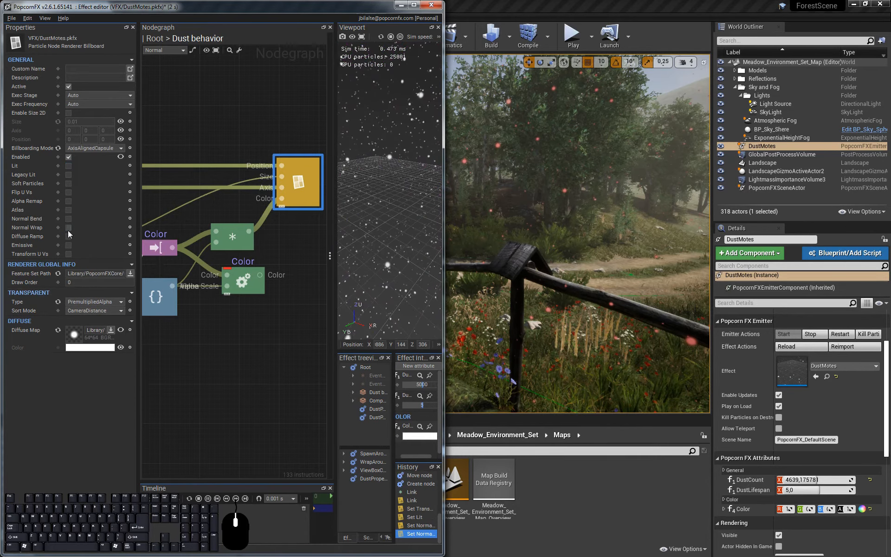
- Save the effect, switch to Unreal Engine and reimport it for the DustMotes emitter
click(252, 341)
key(ctrl+s)
click(572, 174)
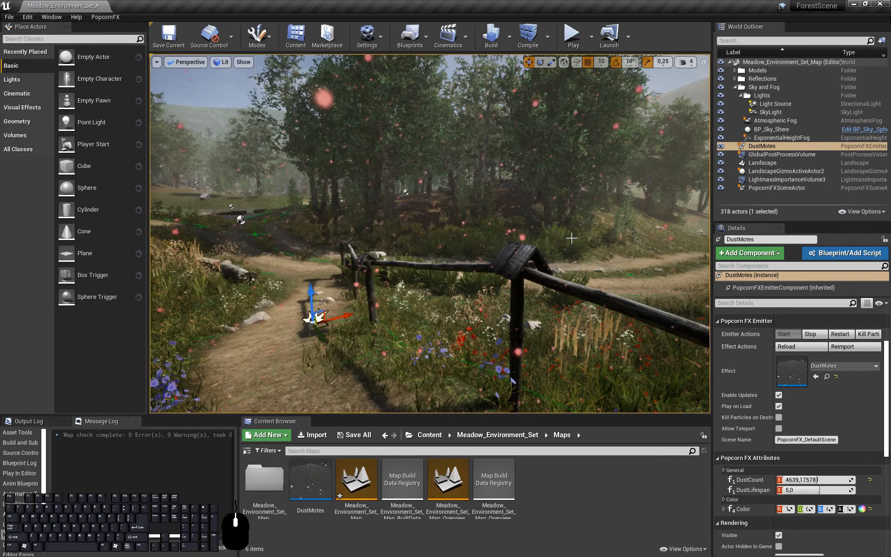
click(842, 346)
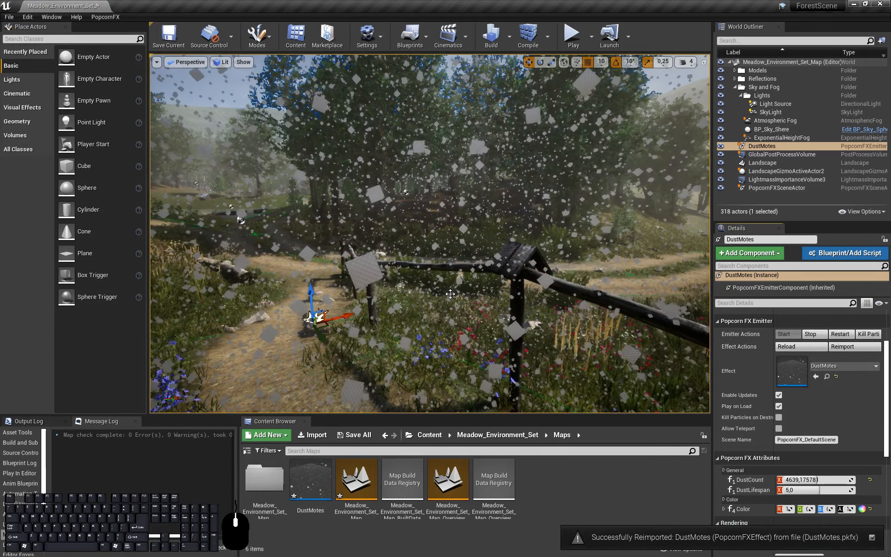
- Examine the reimported dust motes around the fence, path and trees from several viewpoints in the level
mouse_move(400, 295)
right_down()
mouse_move(469, 295)
mouse_move(503, 213)
mouse_move(492, 264)
mouse_move(437, 267)
mouse_move(543, 232)
mouse_move(523, 239)
mouse_move(520, 297)
mouse_move(511, 302)
mouse_move(545, 299)
right_up()
key(d)
key(a)
key(d)
key(a)
right_drag(440, 305, 442, 291)
key(s)
right_drag(536, 267, 554, 269)
key(a)
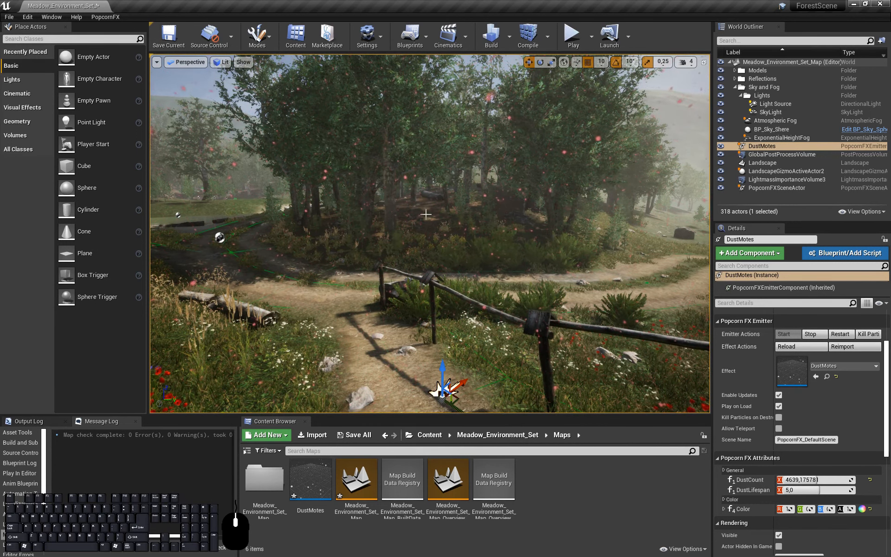
right_drag(466, 250, 446, 253)
key(w)
key(s)
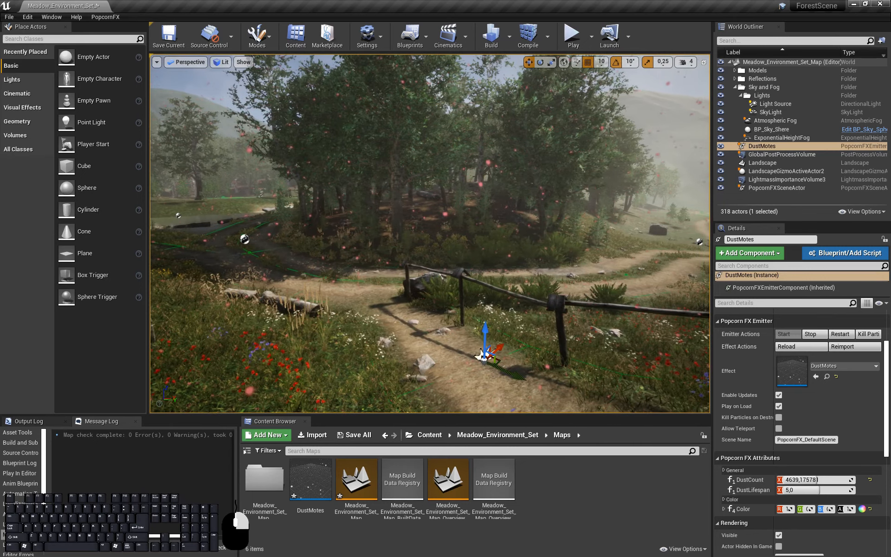